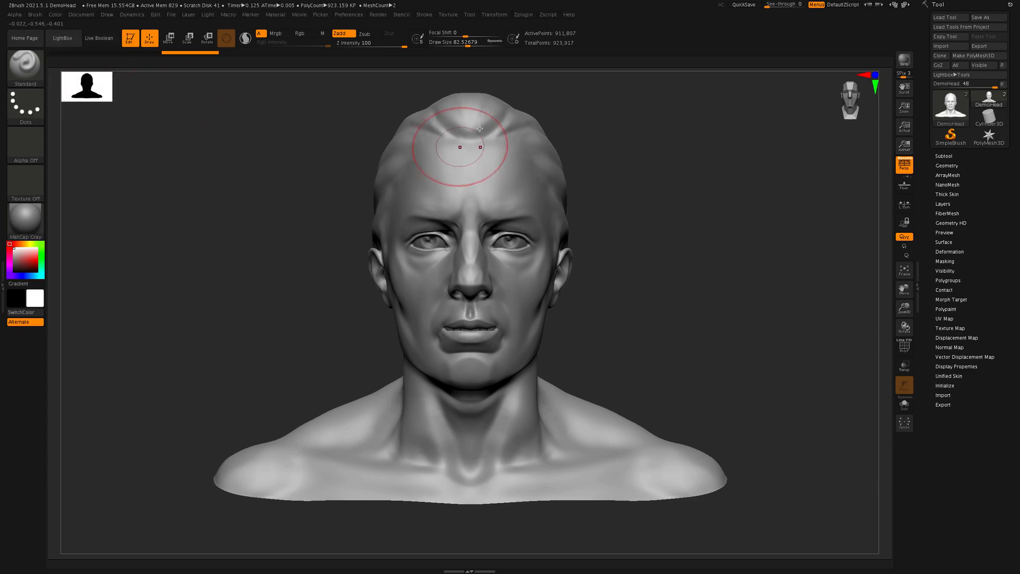
pyautogui.click(18, 70)
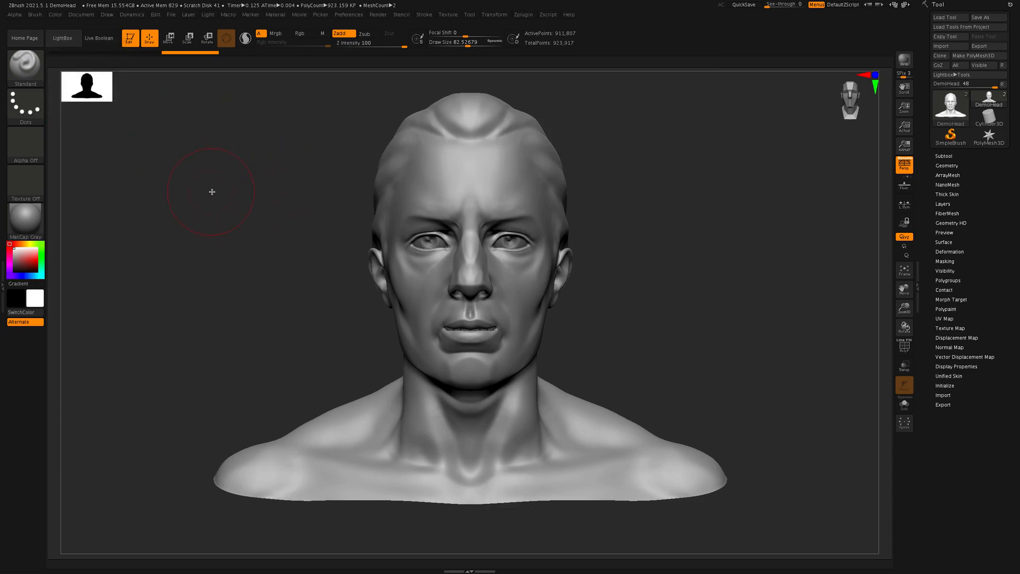
pyautogui.press('b')
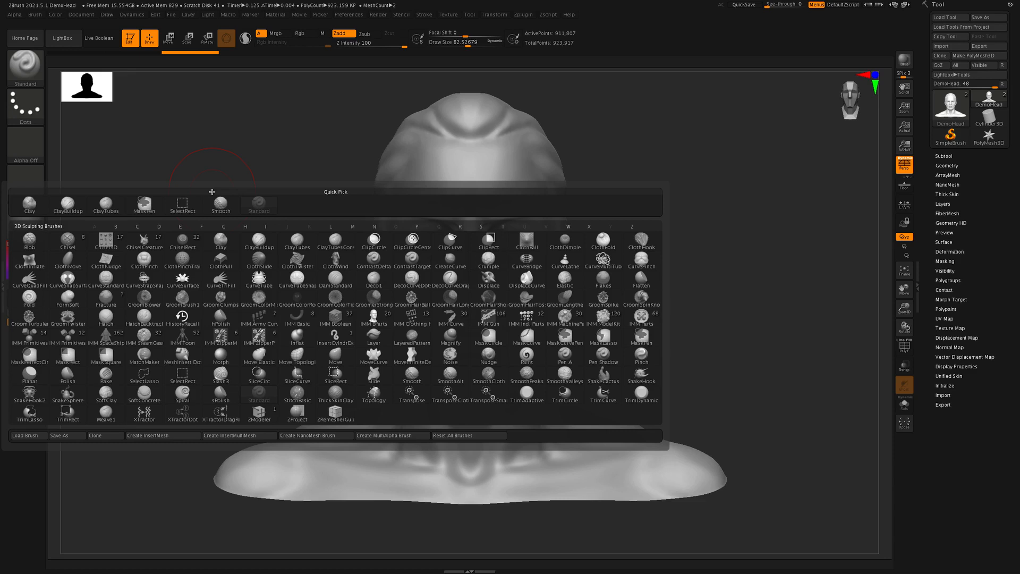
pyautogui.press('Escape')
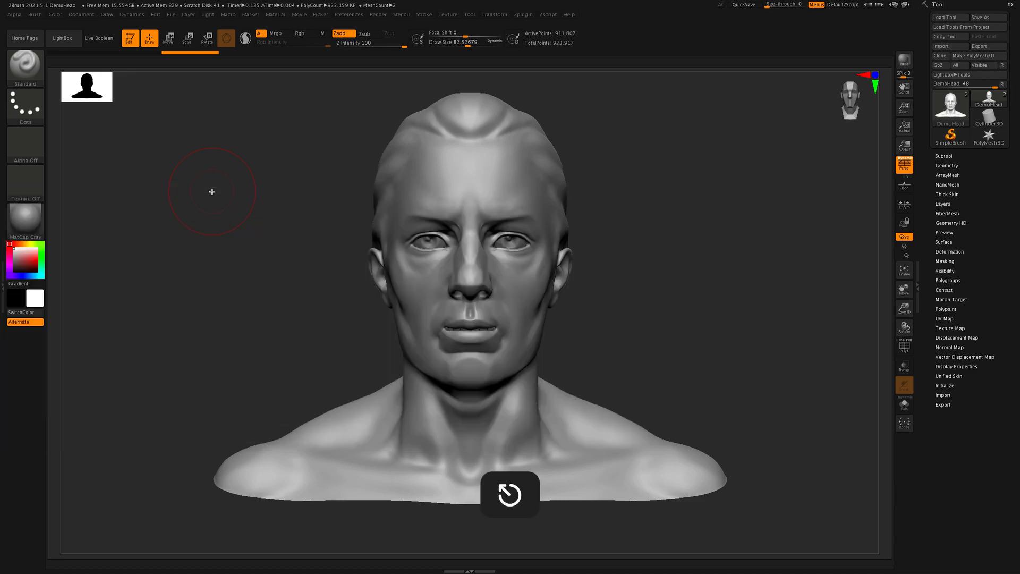
pyautogui.press('b')
pyautogui.press('m')
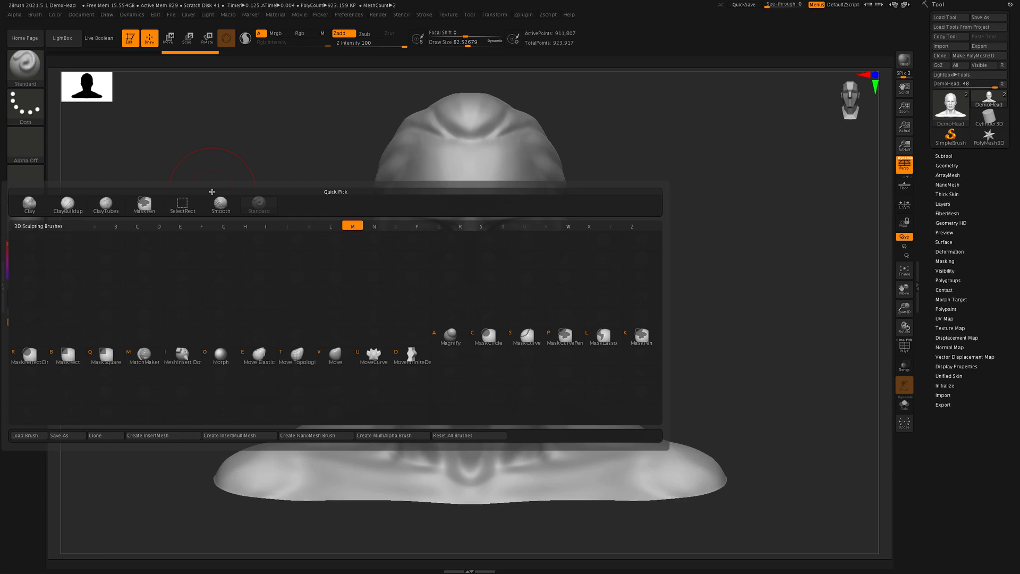
pyautogui.press('Escape')
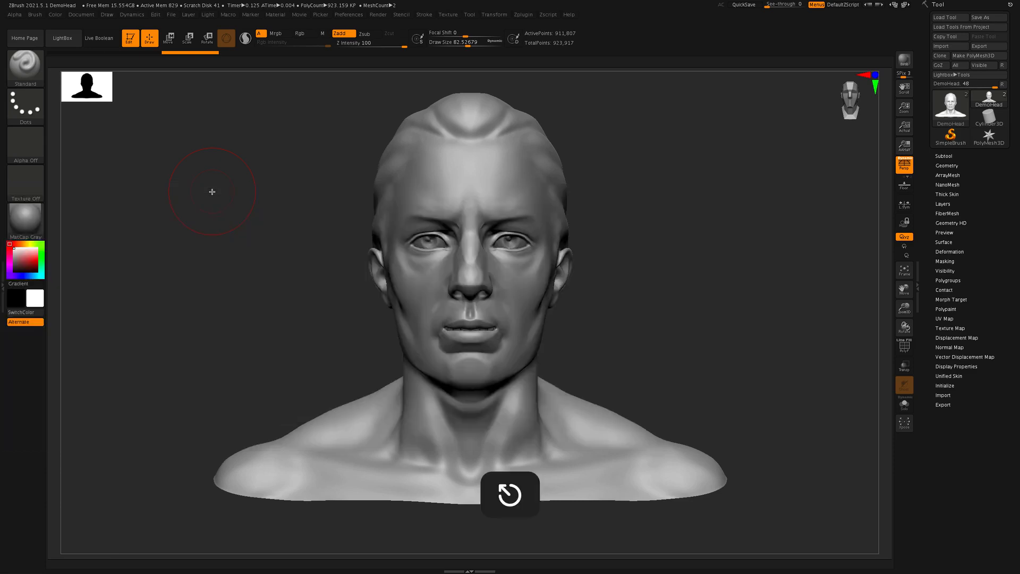
# Choose the Move brush, enlarge its draw size to about 138.6, and push the sides of the head and the ears inwards.
pyautogui.press('b')
pyautogui.press('m')
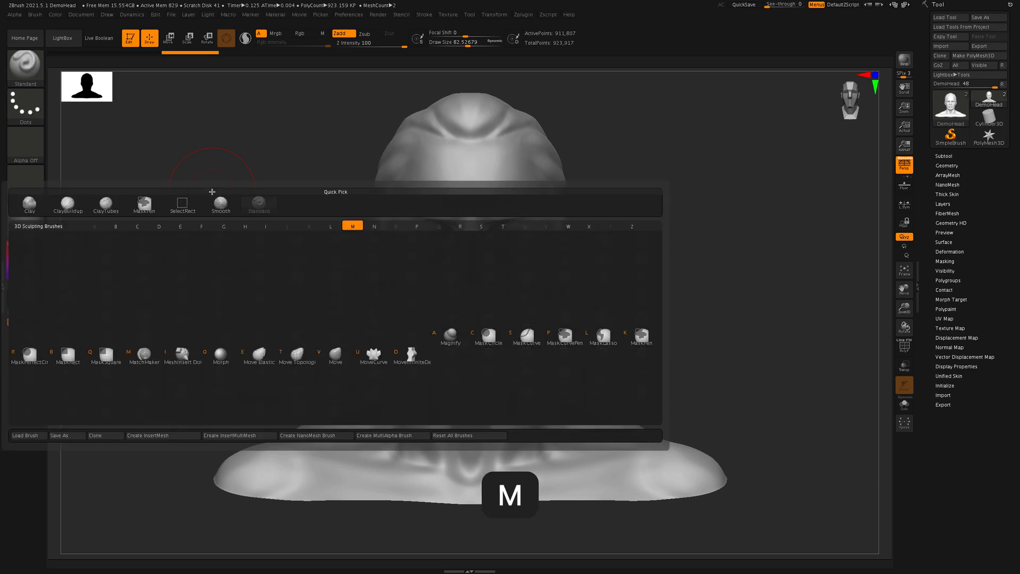
pyautogui.press('v')
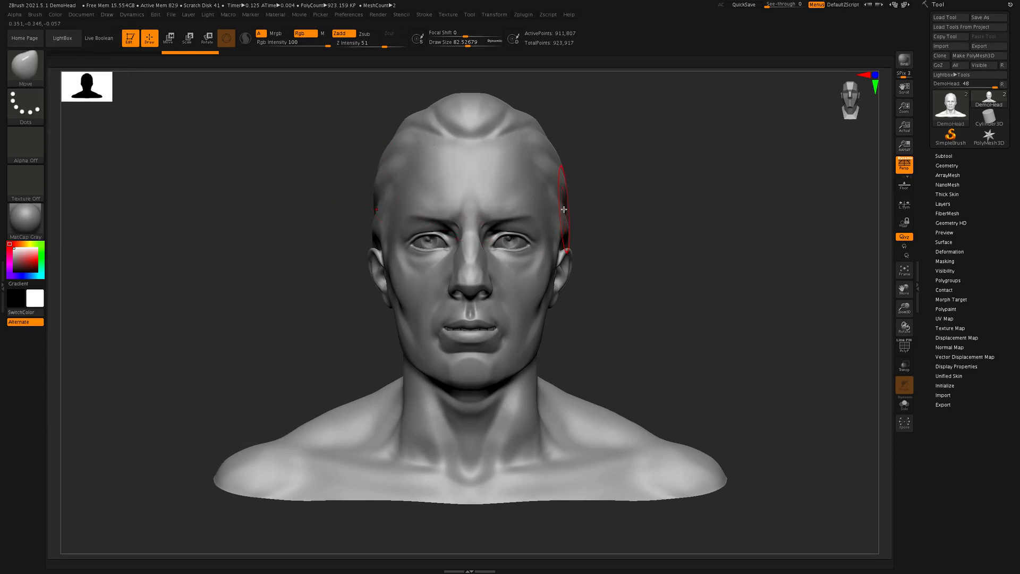
pyautogui.press('s')
pyautogui.moveTo(564, 210)
pyautogui.mouseDown()
pyautogui.moveTo(598, 218)
pyautogui.moveTo(550, 211)
pyautogui.mouseUp()
pyautogui.moveTo(566, 253)
pyautogui.mouseDown()
pyautogui.moveTo(582, 242)
pyautogui.moveTo(552, 266)
pyautogui.mouseUp()
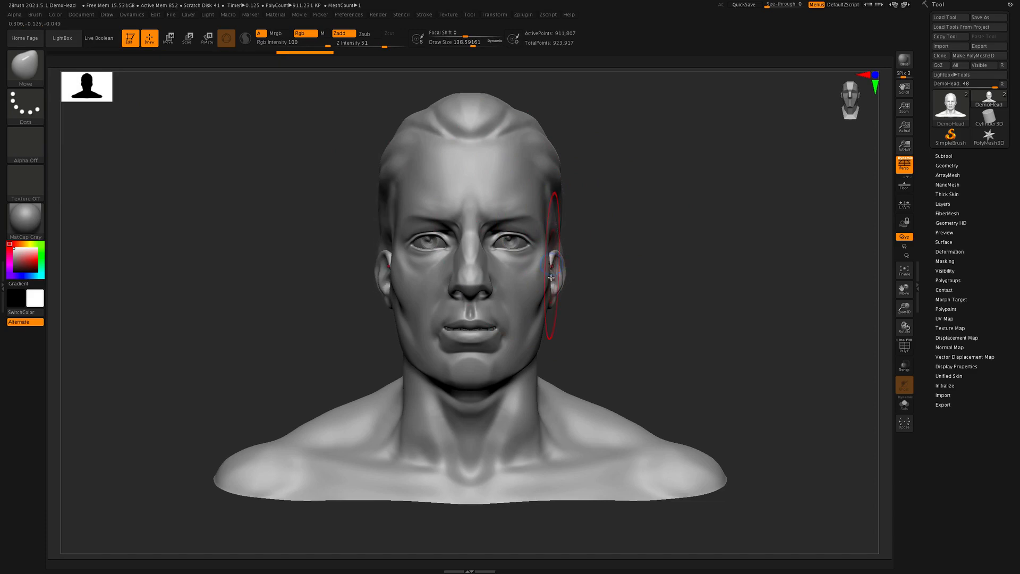
# Try reshaping the jaw, cheeks, forehead and chin with the Move brush, and roll the undo history back to before these strokes.
pyautogui.moveTo(537, 338); pyautogui.dragTo(515, 337)
pyautogui.moveTo(525, 289); pyautogui.dragTo(551, 291)
pyautogui.moveTo(506, 153); pyautogui.dragTo(515, 178)
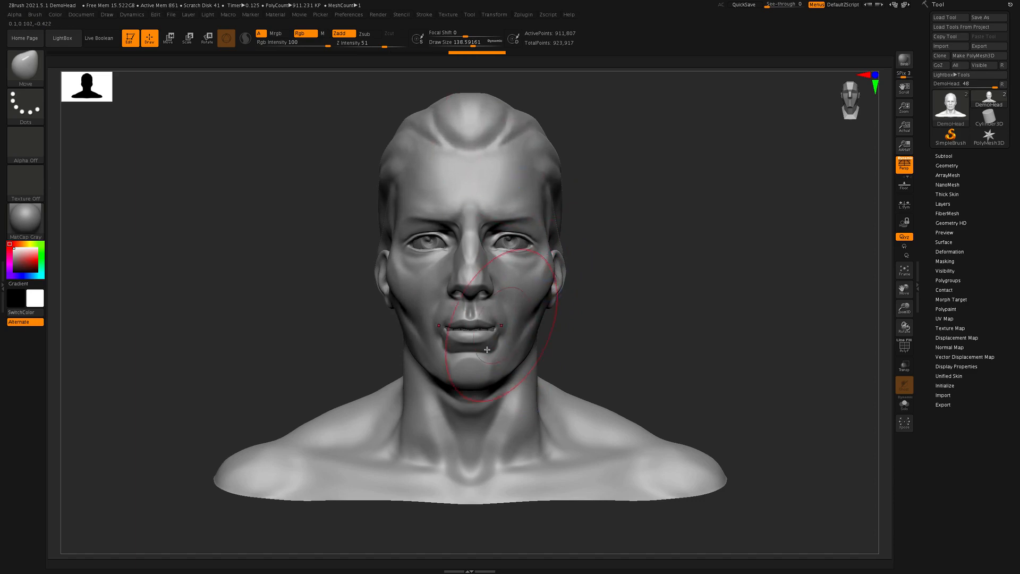
pyautogui.moveTo(469, 368); pyautogui.dragTo(468, 349)
pyautogui.moveTo(524, 310); pyautogui.dragTo(518, 305)
pyautogui.moveTo(473, 358)
pyautogui.mouseDown()
pyautogui.moveTo(473, 379)
pyautogui.moveTo(467, 351)
pyautogui.moveTo(472, 381)
pyautogui.mouseUp()
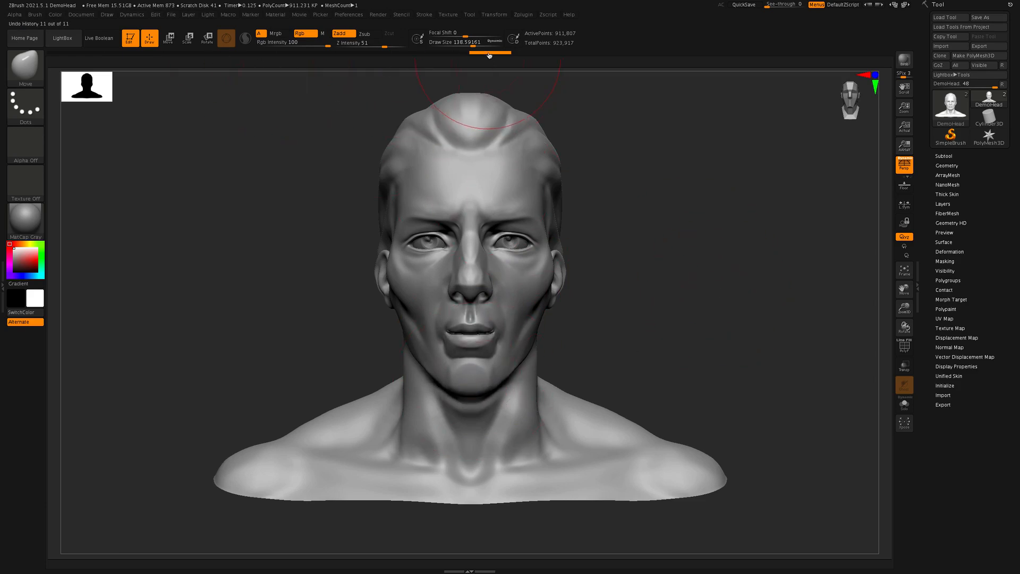
pyautogui.moveTo(474, 54); pyautogui.dragTo(238, 75)
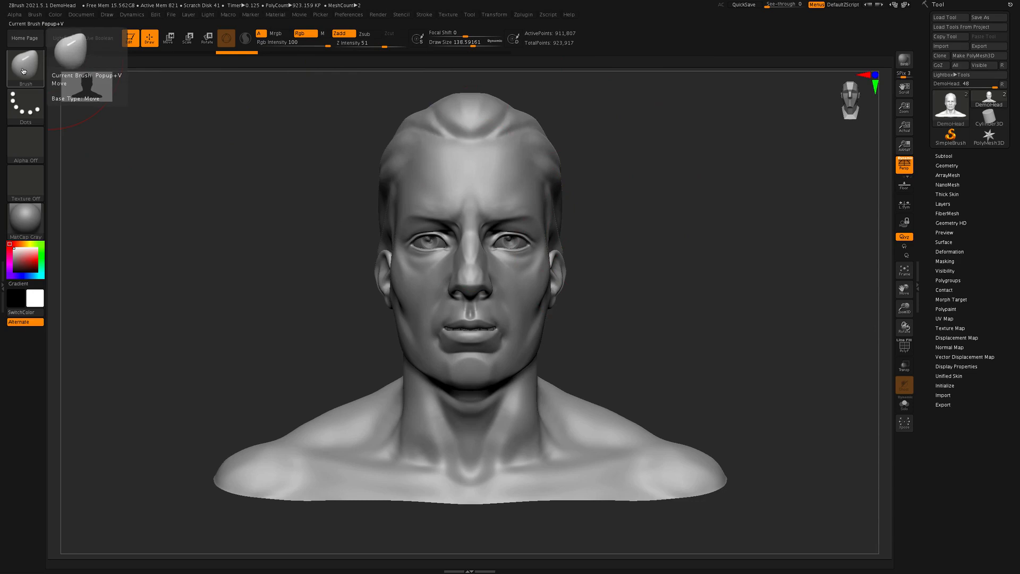
# Switch the sculpting brush to Standard.
pyautogui.click(22, 77)
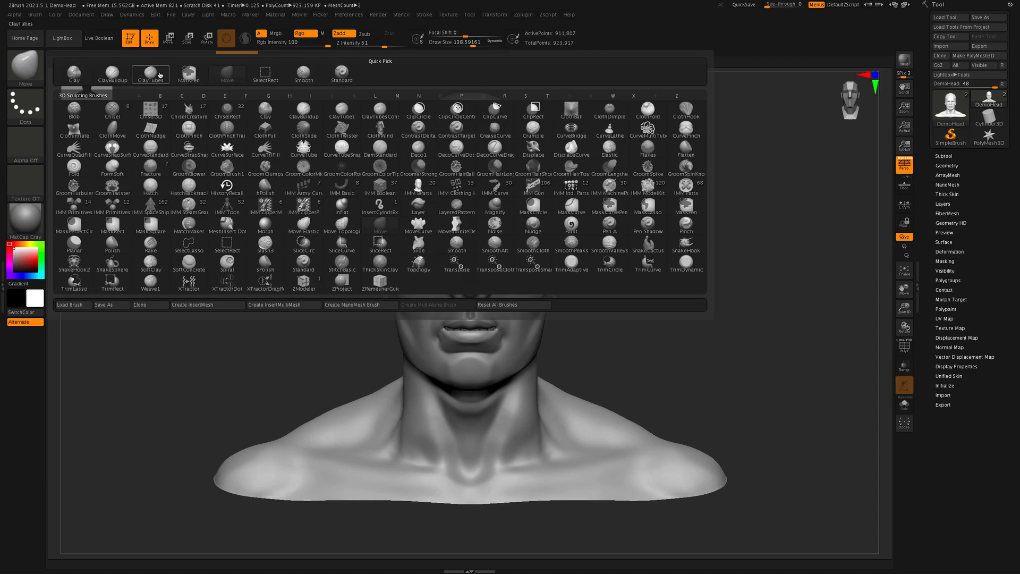
pyautogui.click(25, 66)
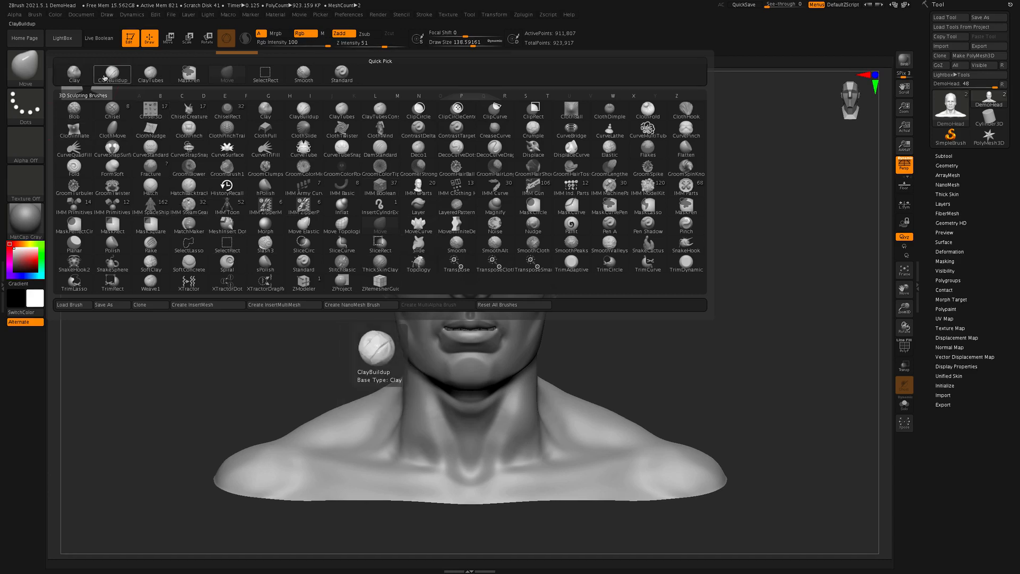
pyautogui.click(342, 73)
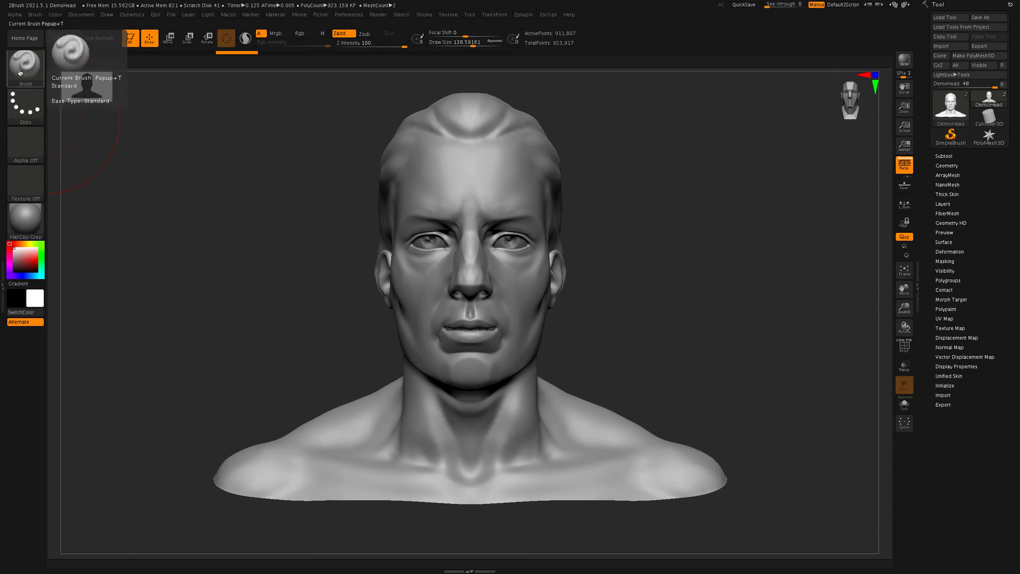
pyautogui.click(26, 119)
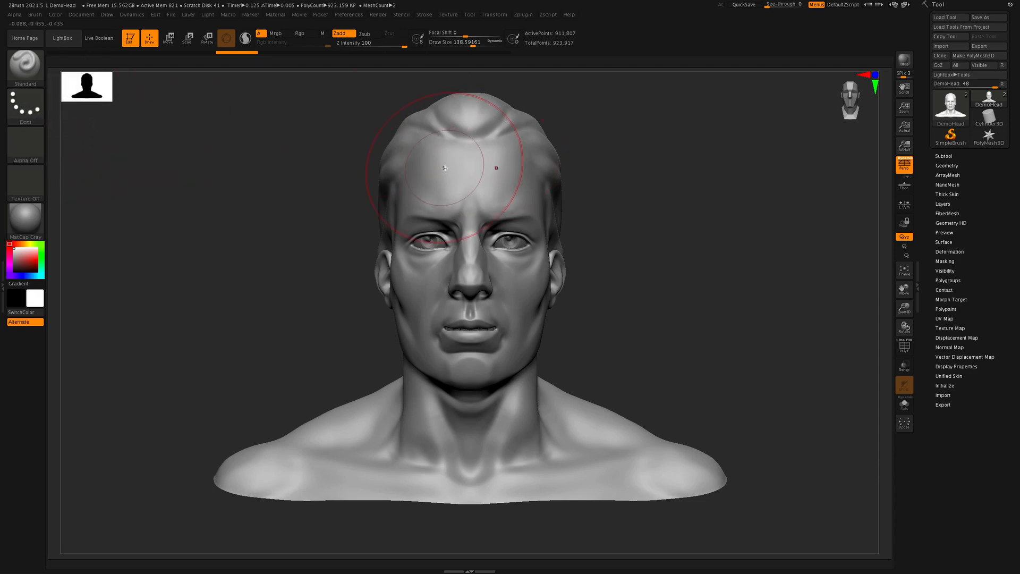
# Try sculpting symmetrical forehead ridges with the Standard brush at draw sizes of about 13.3 and 45.6, and undo the strokes.
pyautogui.press('s')
pyautogui.moveTo(444, 167)
pyautogui.mouseDown()
pyautogui.moveTo(420, 174)
pyautogui.moveTo(542, 151)
pyautogui.mouseUp()
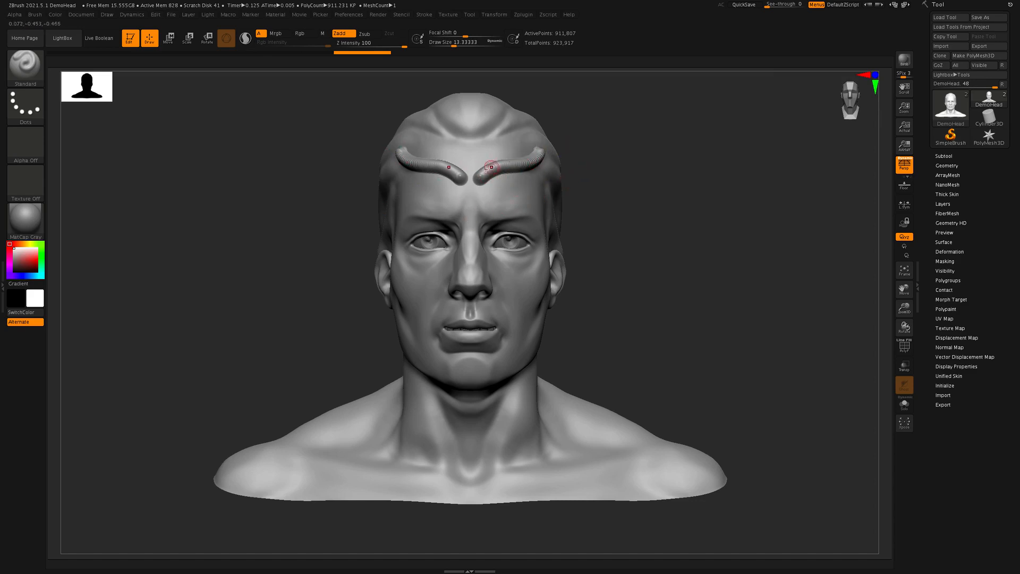
pyautogui.press('s')
pyautogui.moveTo(542, 162)
pyautogui.mouseDown()
pyautogui.moveTo(487, 178)
pyautogui.moveTo(536, 157)
pyautogui.moveTo(499, 174)
pyautogui.moveTo(526, 164)
pyautogui.mouseUp()
pyautogui.press('super+z')
pyautogui.press('super+z')
pyautogui.press('super+z')
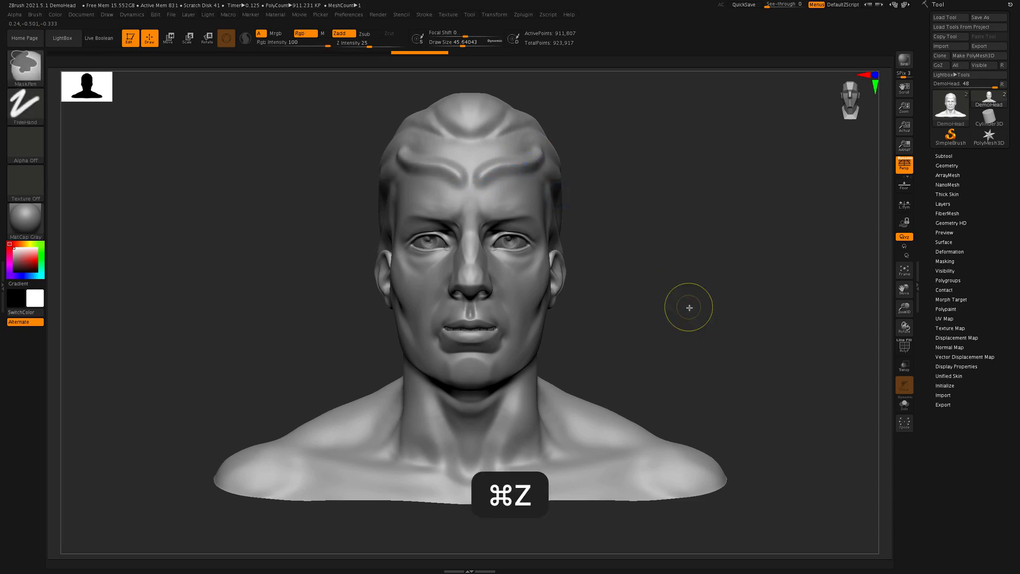
# Review the available stroke types, test the Dots stroke with a raised band across the forehead, and undo it.
pyautogui.click(37, 110)
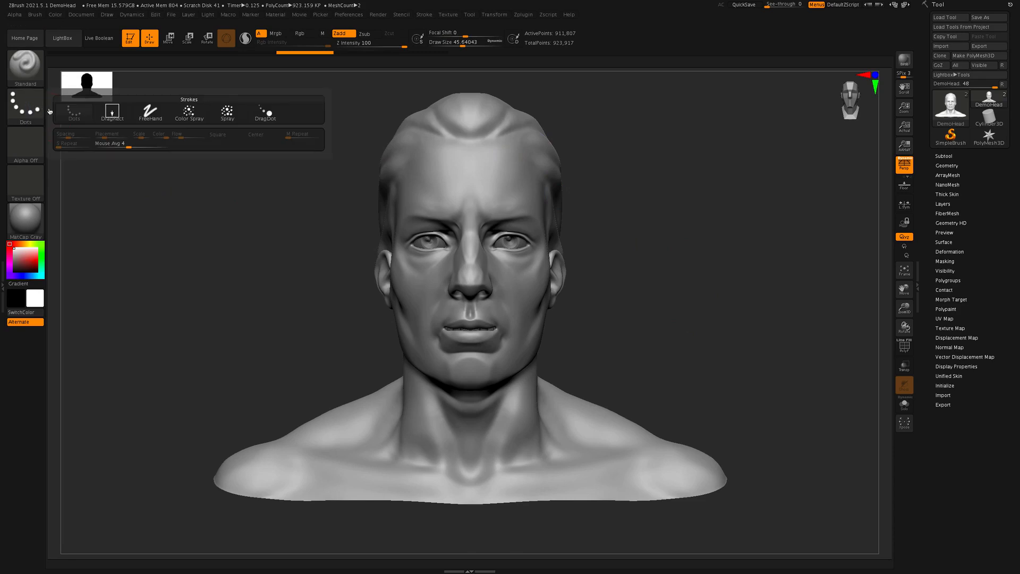
pyautogui.moveTo(112, 110)
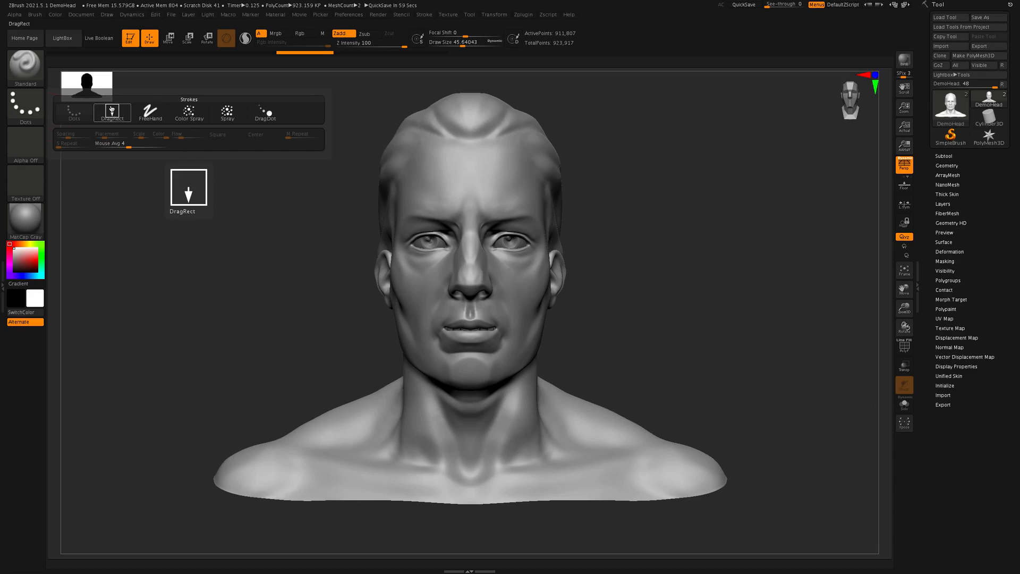
pyautogui.click(40, 109)
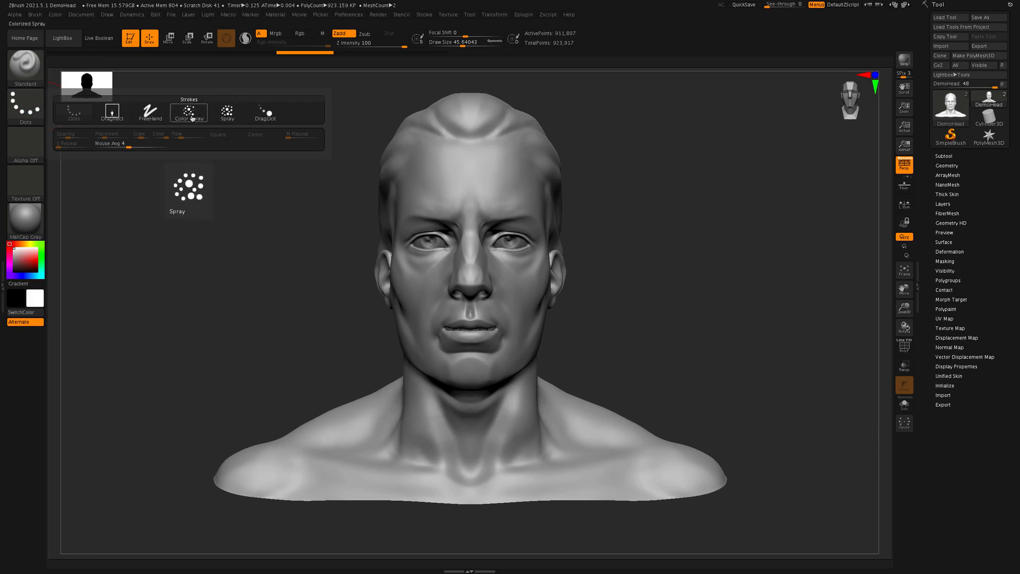
pyautogui.click(12, 108)
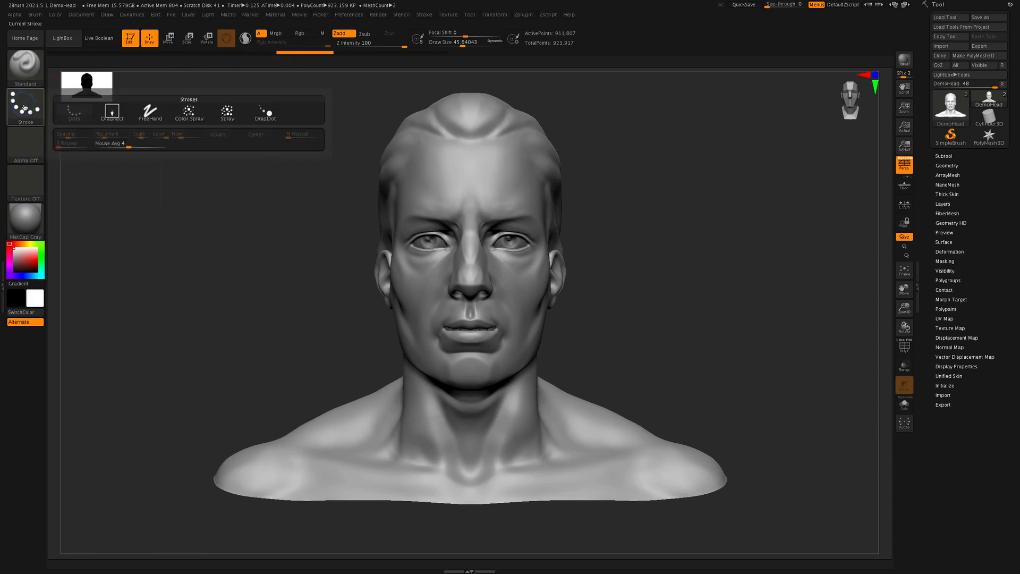
pyautogui.moveTo(478, 170)
pyautogui.mouseDown()
pyautogui.moveTo(510, 181)
pyautogui.moveTo(524, 170)
pyautogui.mouseUp()
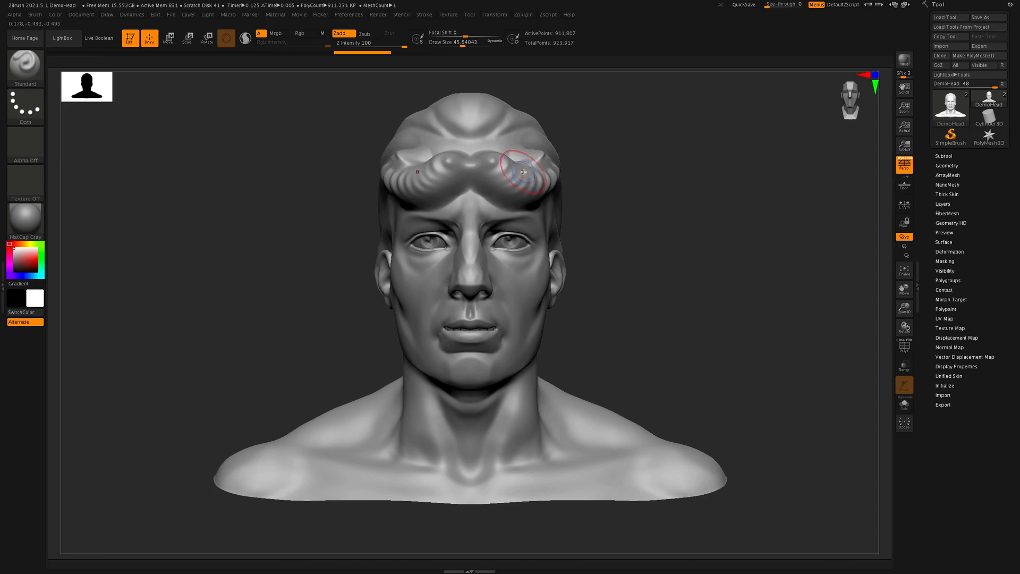
pyautogui.press('super+z')
# Try the DragDot stroke by placing a bump on the cheeks, undo it, and return to the Dots stroke.
pyautogui.click(29, 112)
pyautogui.click(266, 112)
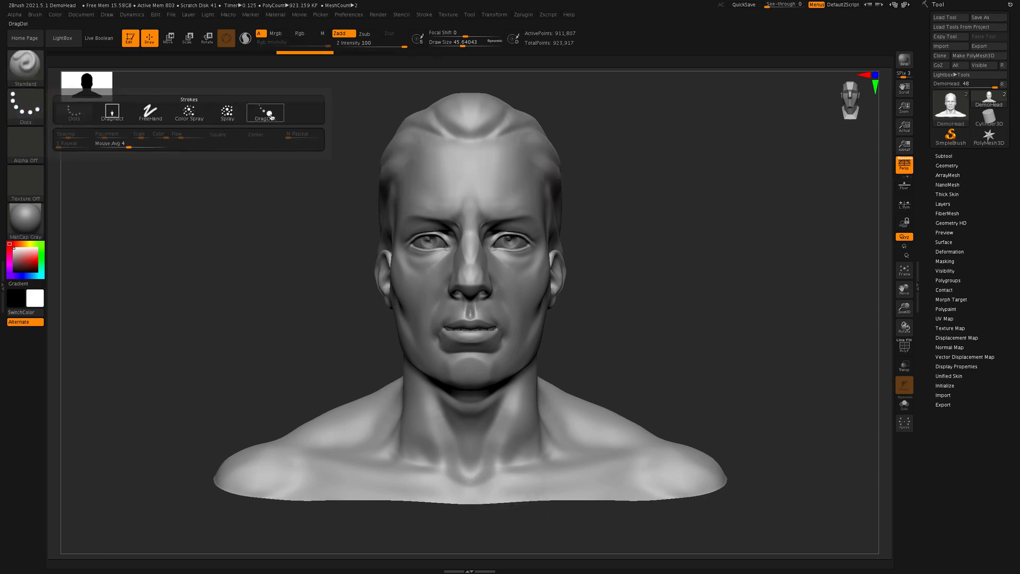
pyautogui.moveTo(501, 186)
pyautogui.mouseDown()
pyautogui.moveTo(520, 185)
pyautogui.moveTo(471, 159)
pyautogui.moveTo(525, 195)
pyautogui.moveTo(522, 298)
pyautogui.moveTo(536, 340)
pyautogui.moveTo(525, 292)
pyautogui.mouseUp()
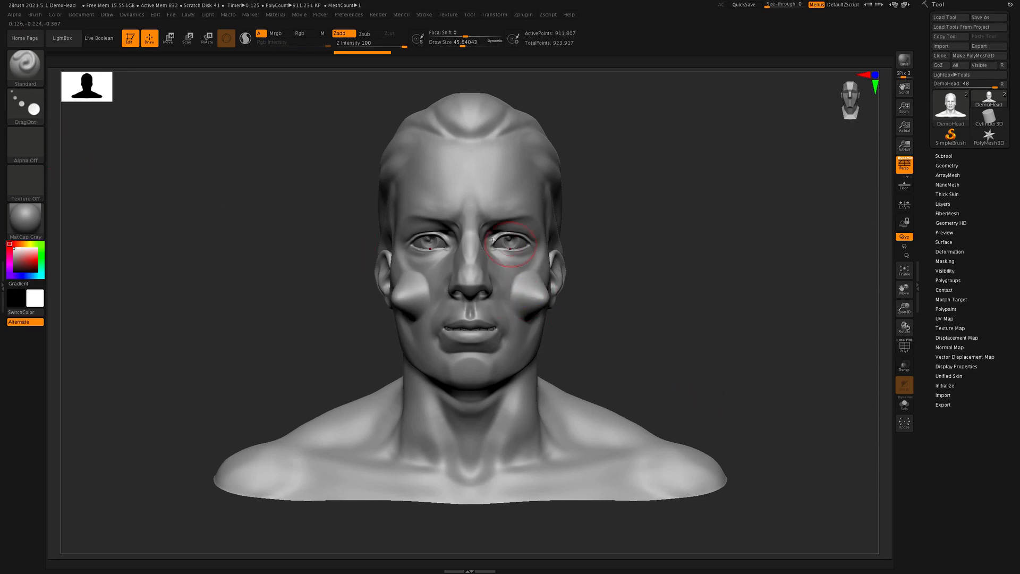
pyautogui.press('super+z')
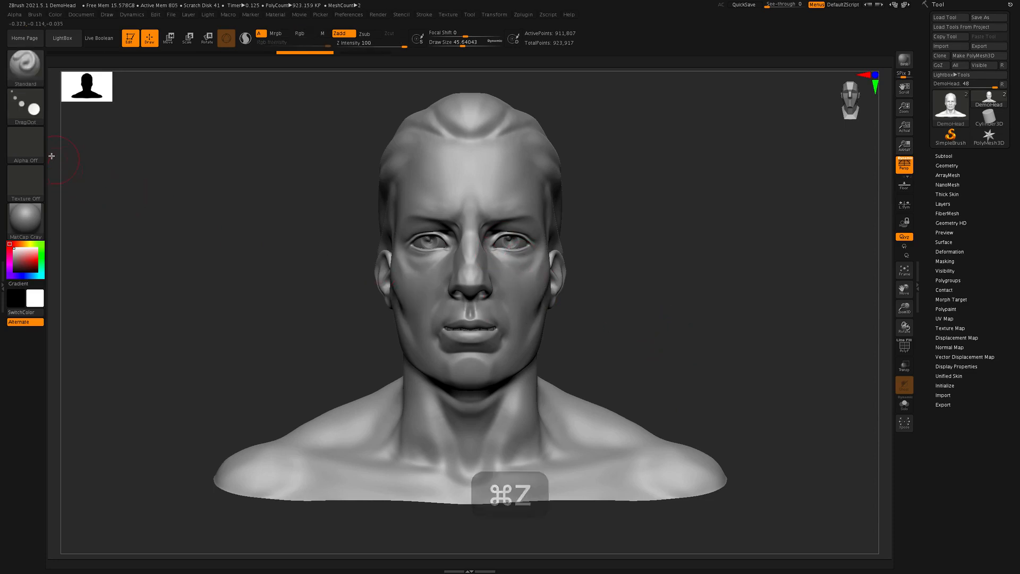
pyautogui.click(32, 108)
pyautogui.click(74, 113)
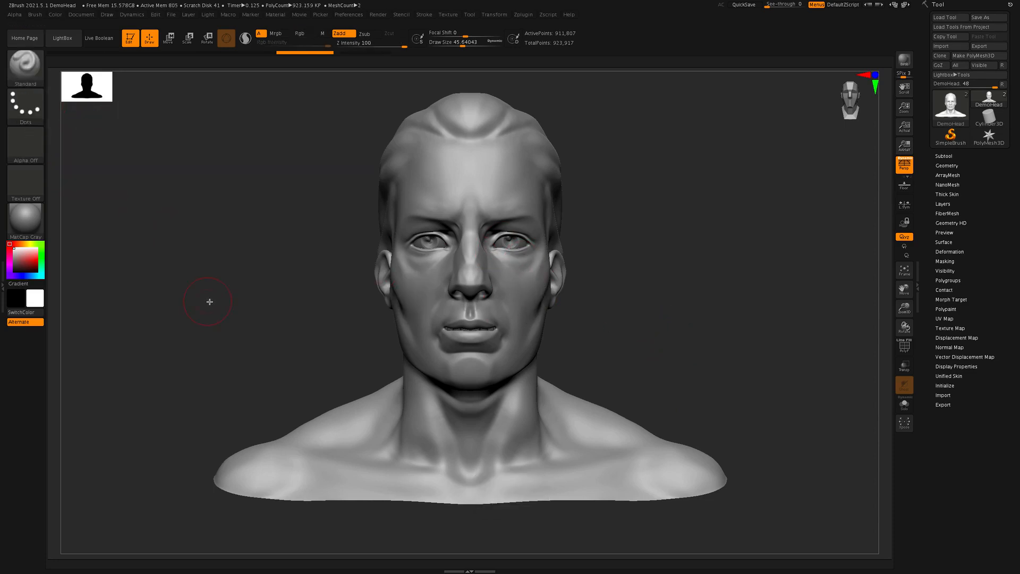
# Assign Alpha 60 to the Standard brush.
pyautogui.click(32, 148)
pyautogui.click(36, 147)
pyautogui.moveTo(270, 160)
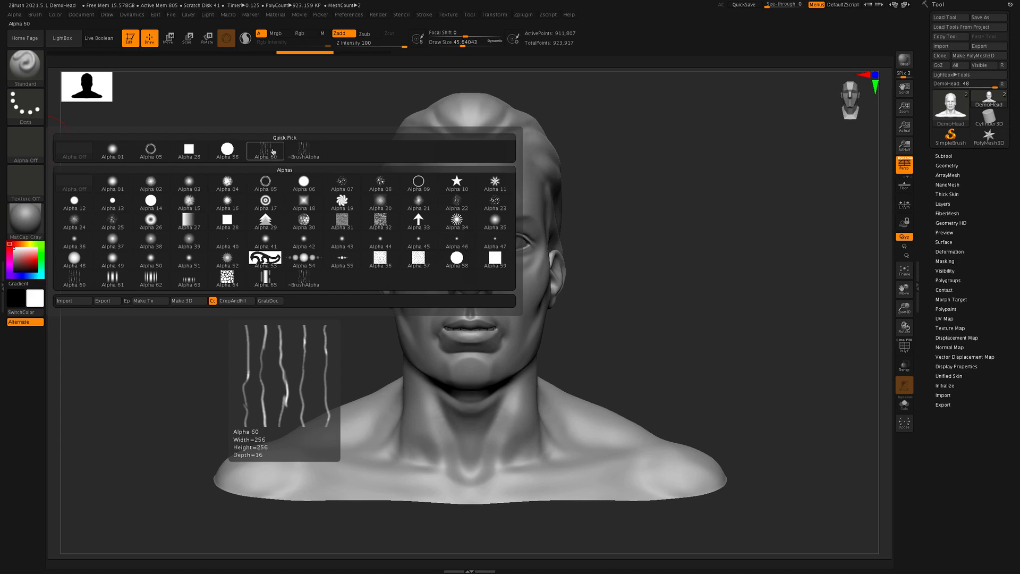
pyautogui.click(269, 153)
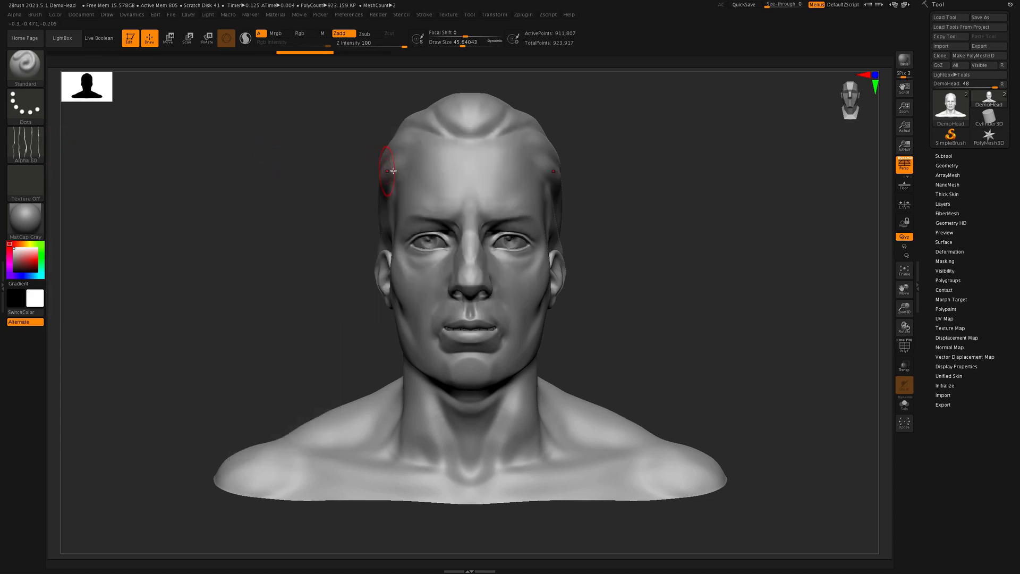
# Try an alpha stroke across the forehead at Z Intensity 100 and undo it.
pyautogui.keyDown('alt'); pyautogui.moveTo(667, 259); pyautogui.dragTo(706, 273); pyautogui.keyUp('alt')
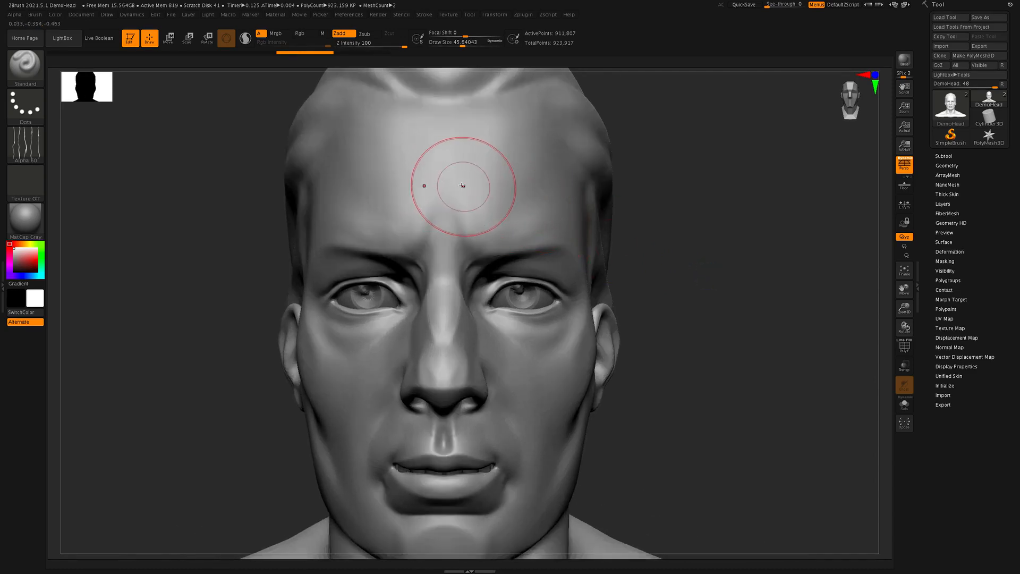
pyautogui.moveTo(462, 177); pyautogui.dragTo(564, 183)
pyautogui.press('super+z')
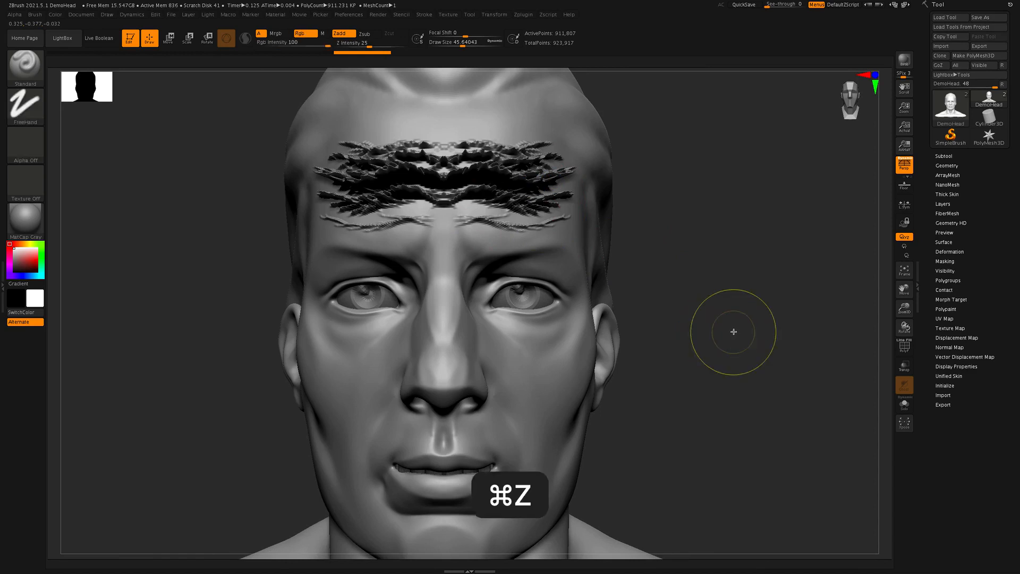
# Set the Standard brush's Z Intensity to 25.
pyautogui.click(370, 49)
pyautogui.moveTo(370, 48); pyautogui.dragTo(366, 48)
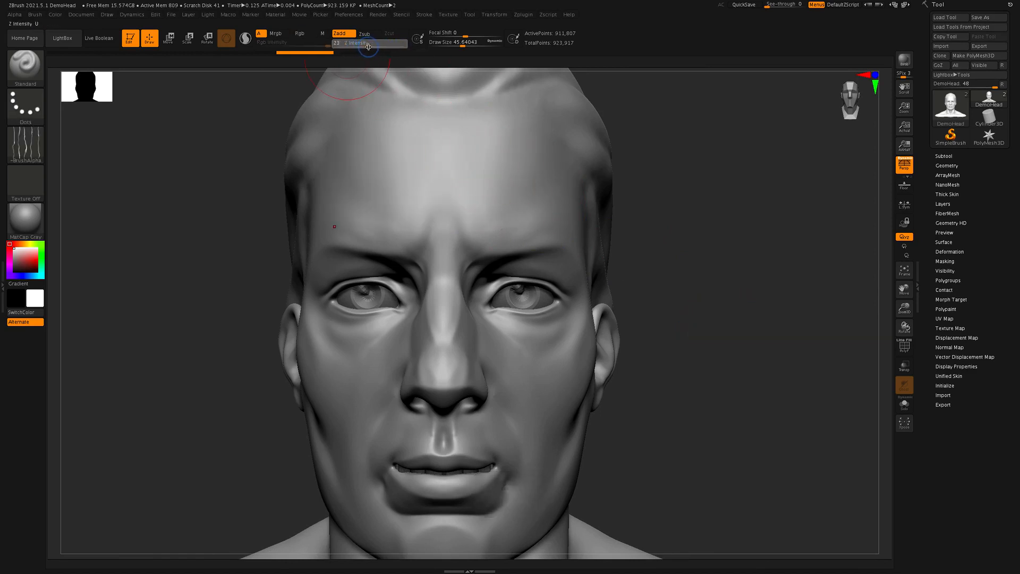
# Try sculpting fine wrinkle detail on the forehead with the alpha at Z Intensity 25, inspect it from the side, and undo it.
pyautogui.moveTo(480, 162); pyautogui.dragTo(558, 190)
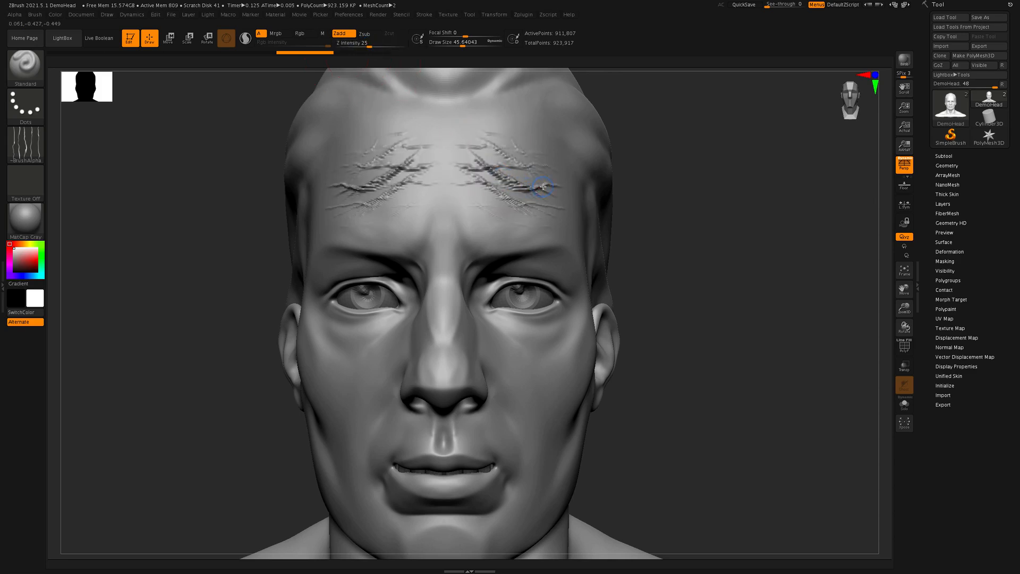
pyautogui.moveTo(766, 390); pyautogui.dragTo(766, 390)
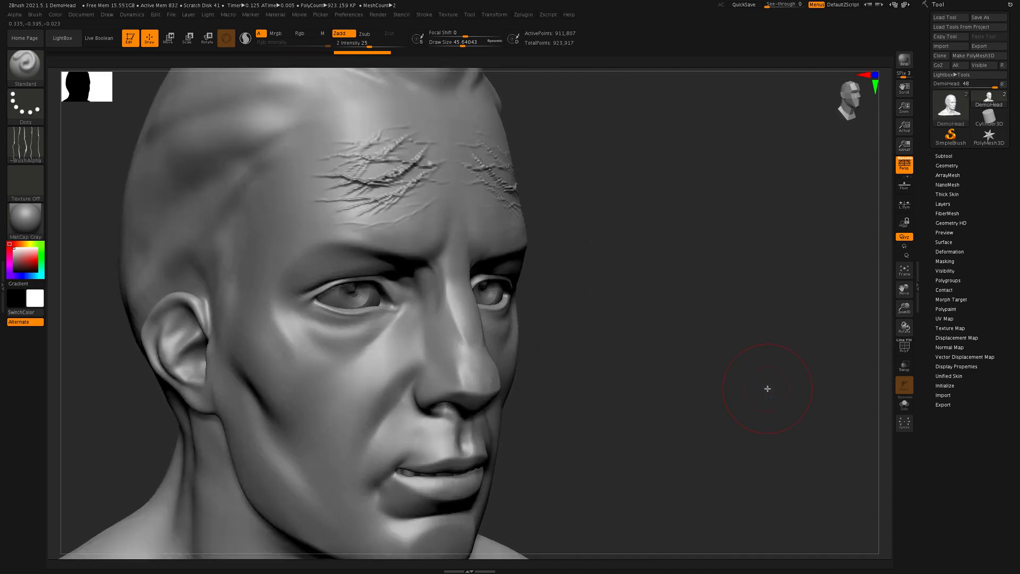
pyautogui.press('super+z')
pyautogui.press('super+z')
pyautogui.press('super+z')
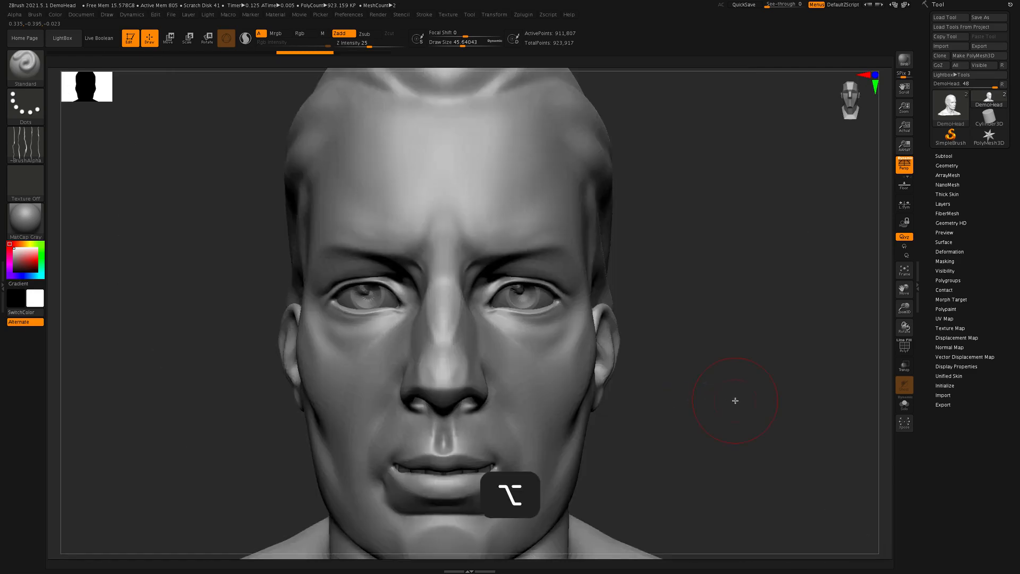
pyautogui.keyDown('alt'); pyautogui.moveTo(735, 401); pyautogui.dragTo(703, 399); pyautogui.keyUp('alt')
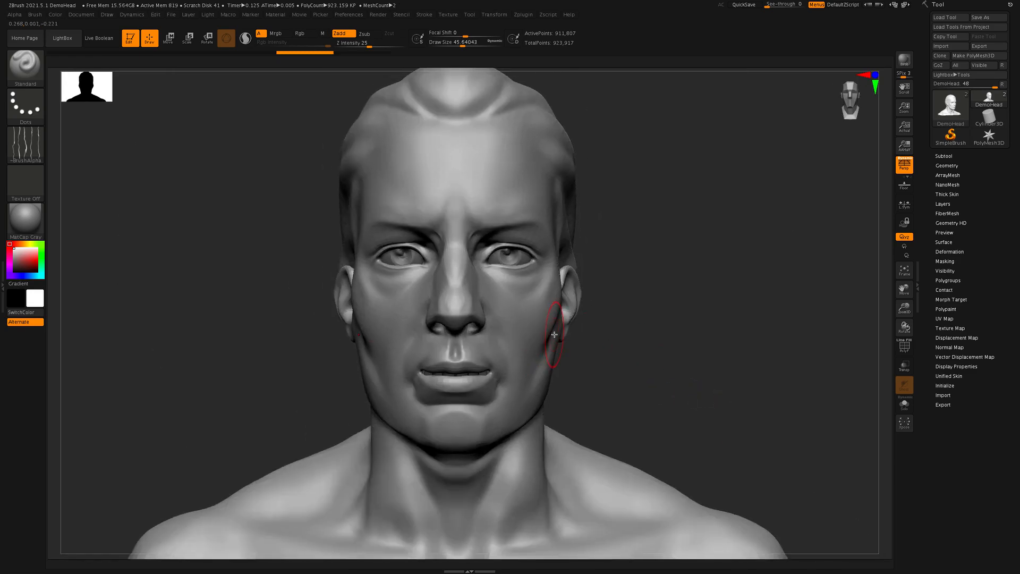
# Subdivide the head one more level and reduce the brush's Draw Size to about 19.
pyautogui.hotkey('ctrl', 'd')
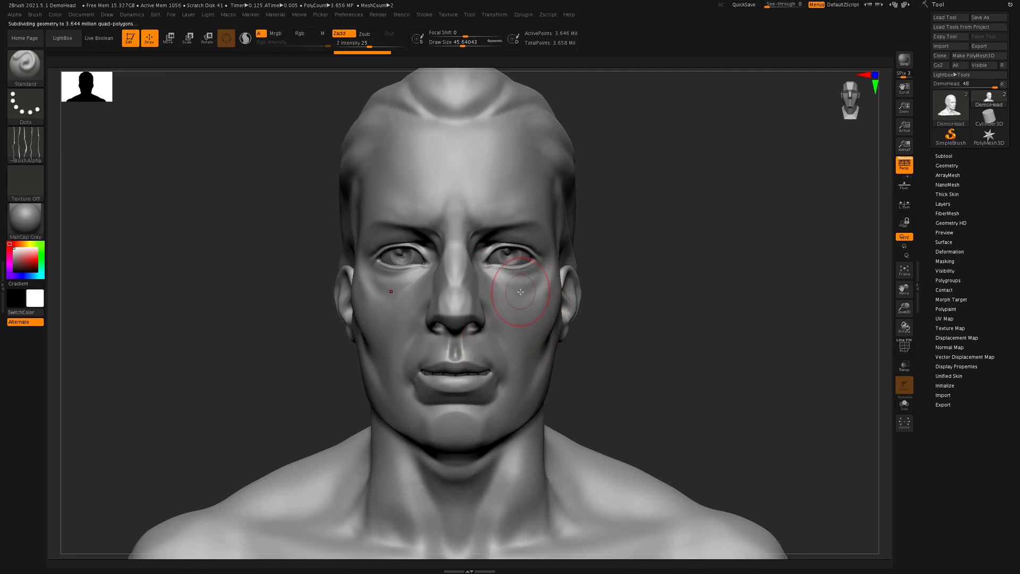
pyautogui.press('s')
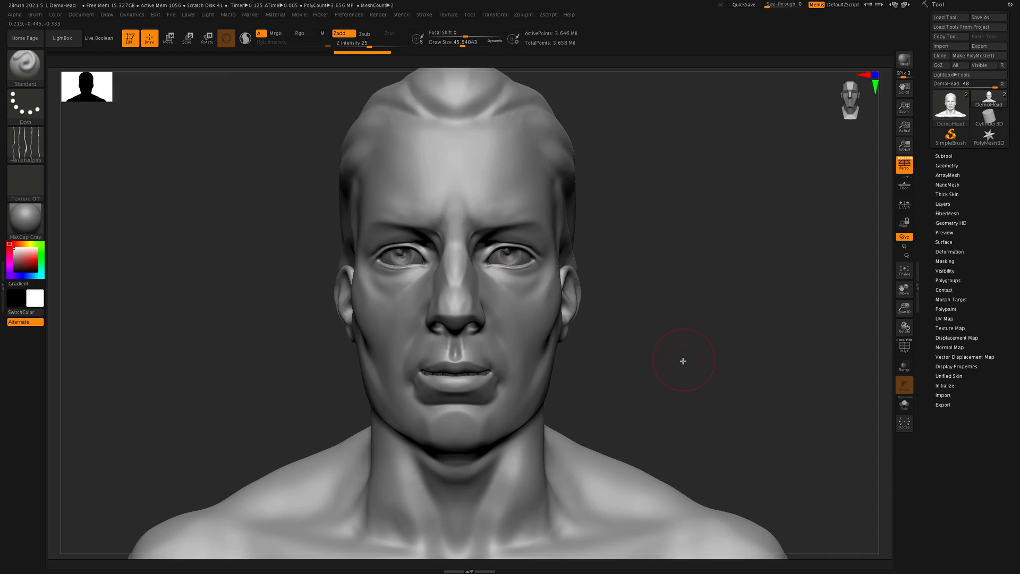
pyautogui.press('s')
pyautogui.press('s')
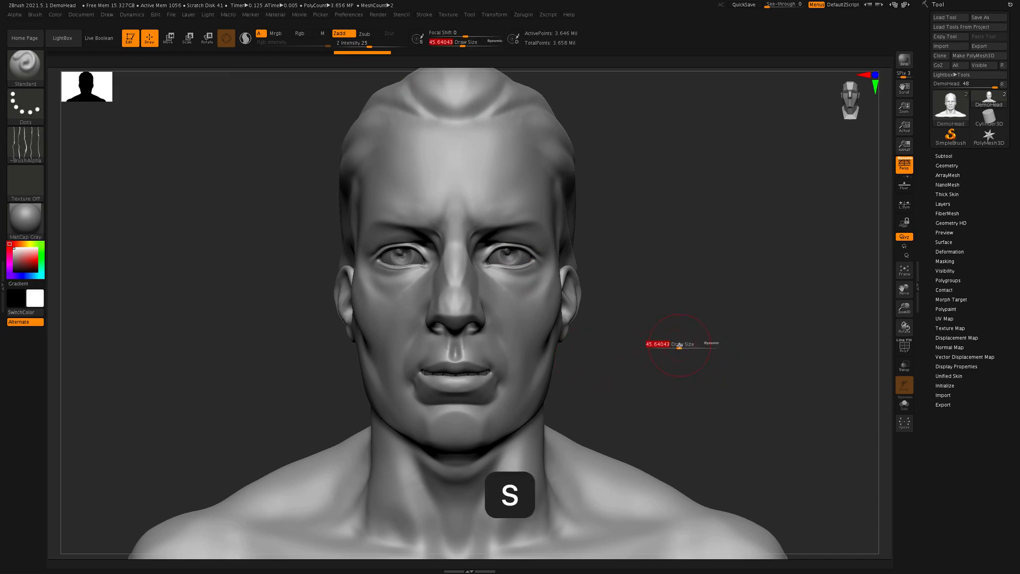
pyautogui.moveTo(679, 345); pyautogui.dragTo(668, 347)
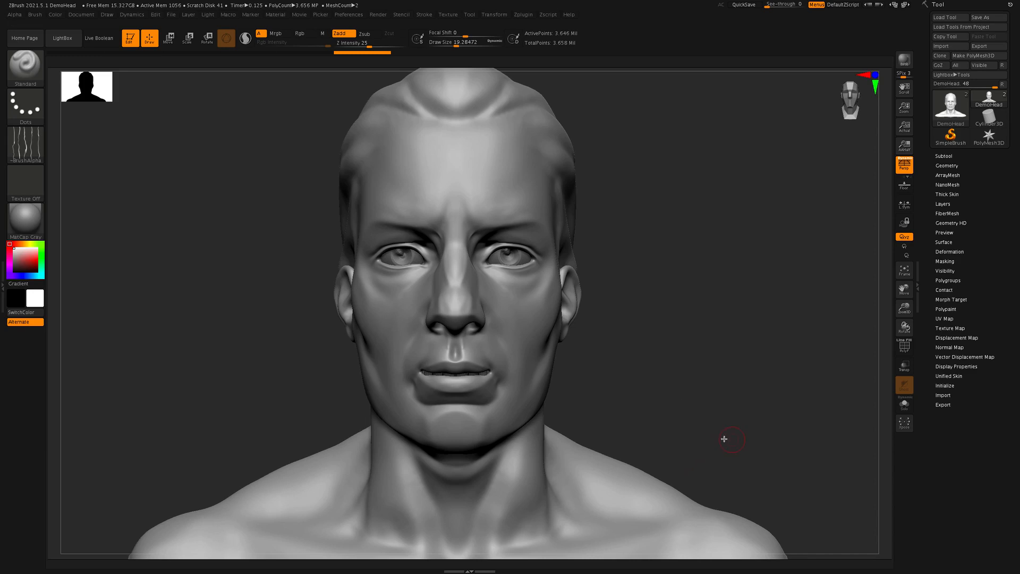
# Try carving subtle inverted wrinkle detail under the eyes, along the cheek folds and above the eyebrows at a lower Z Intensity.
pyautogui.click(356, 46)
pyautogui.write('10')
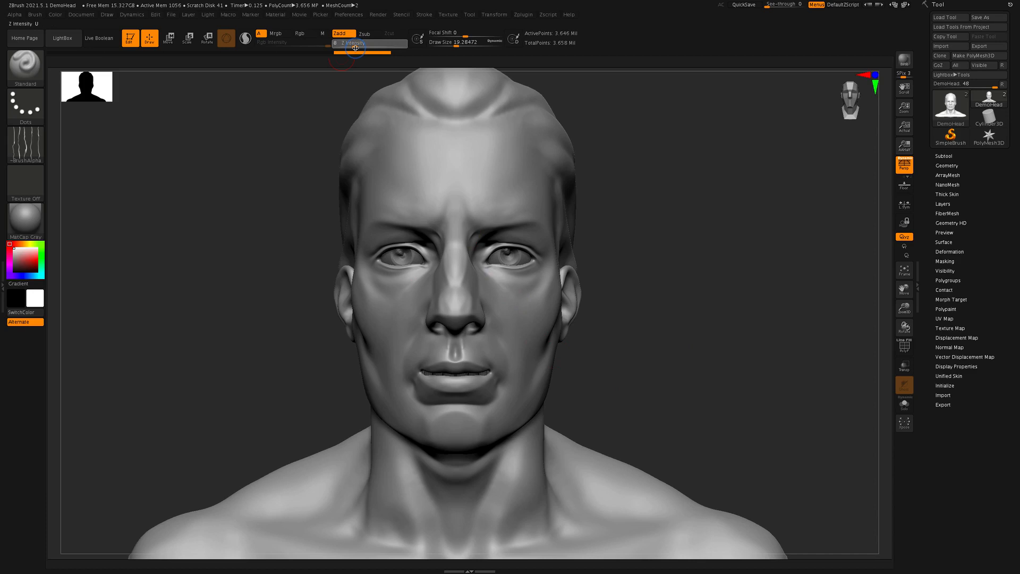
pyautogui.press('Return')
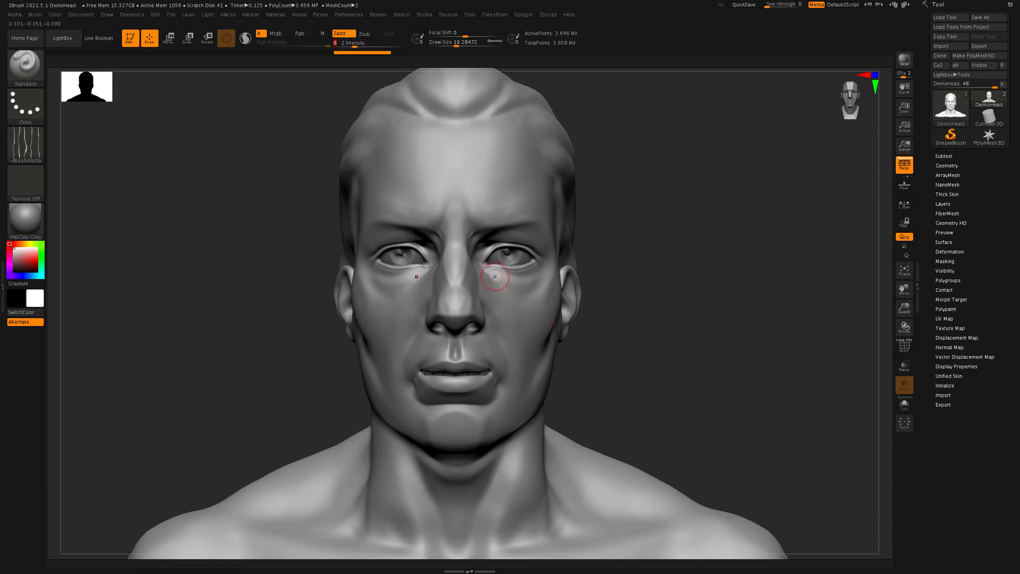
pyautogui.press('alt')
pyautogui.moveTo(496, 277)
pyautogui.keyDown('alt'); pyautogui.mouseDown()
pyautogui.moveTo(541, 291)
pyautogui.moveTo(535, 281)
pyautogui.moveTo(558, 273)
pyautogui.mouseUp(); pyautogui.keyUp('alt')
pyautogui.keyDown('alt'); pyautogui.moveTo(493, 277); pyautogui.dragTo(550, 270); pyautogui.keyUp('alt')
pyautogui.moveTo(489, 311)
pyautogui.keyDown('alt'); pyautogui.mouseDown()
pyautogui.moveTo(517, 356)
pyautogui.moveTo(527, 408)
pyautogui.mouseUp(); pyautogui.keyUp('alt')
pyautogui.keyDown('alt'); pyautogui.moveTo(493, 329); pyautogui.dragTo(498, 346); pyautogui.keyUp('alt')
pyautogui.keyDown('alt'); pyautogui.moveTo(505, 402); pyautogui.dragTo(506, 410); pyautogui.keyUp('alt')
pyautogui.keyDown('alt'); pyautogui.moveTo(415, 335); pyautogui.dragTo(386, 387); pyautogui.keyUp('alt')
pyautogui.keyDown('alt'); pyautogui.moveTo(480, 211); pyautogui.dragTo(561, 228); pyautogui.keyUp('alt')
pyautogui.keyDown('alt'); pyautogui.moveTo(483, 224); pyautogui.dragTo(555, 219); pyautogui.keyUp('alt')
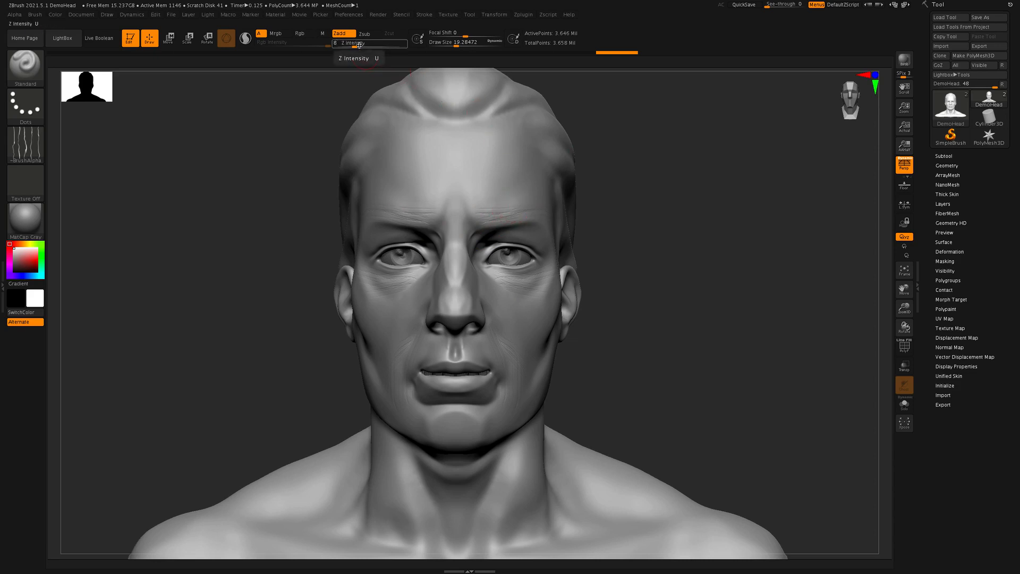
# Set the Z Intensity to 25 and undo the carved wrinkle strokes on the face.
pyautogui.moveTo(360, 46); pyautogui.dragTo(361, 47)
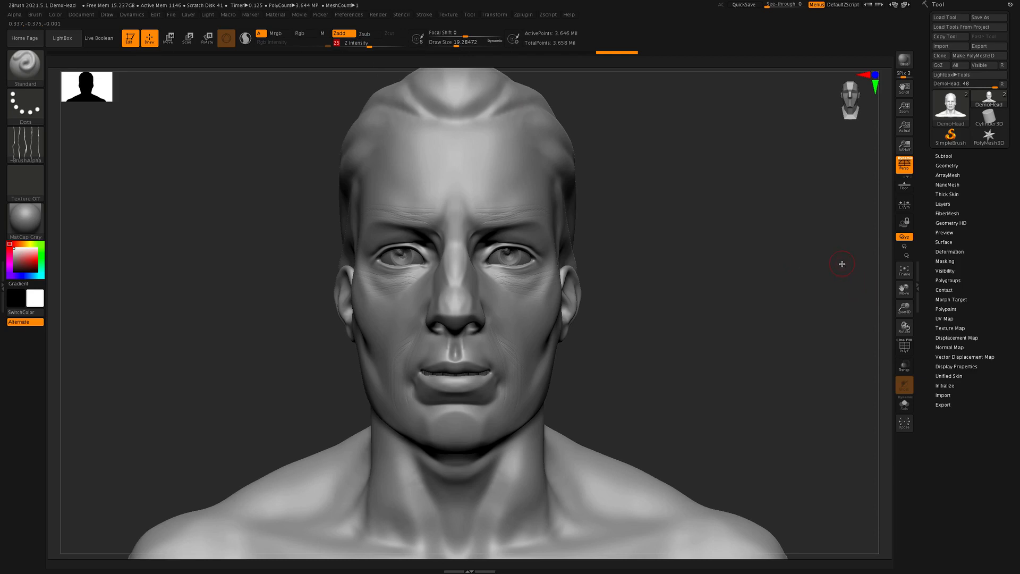
pyautogui.press('super+z')
pyautogui.press('super+z')
pyautogui.press('super+z')
pyautogui.press('super+z')
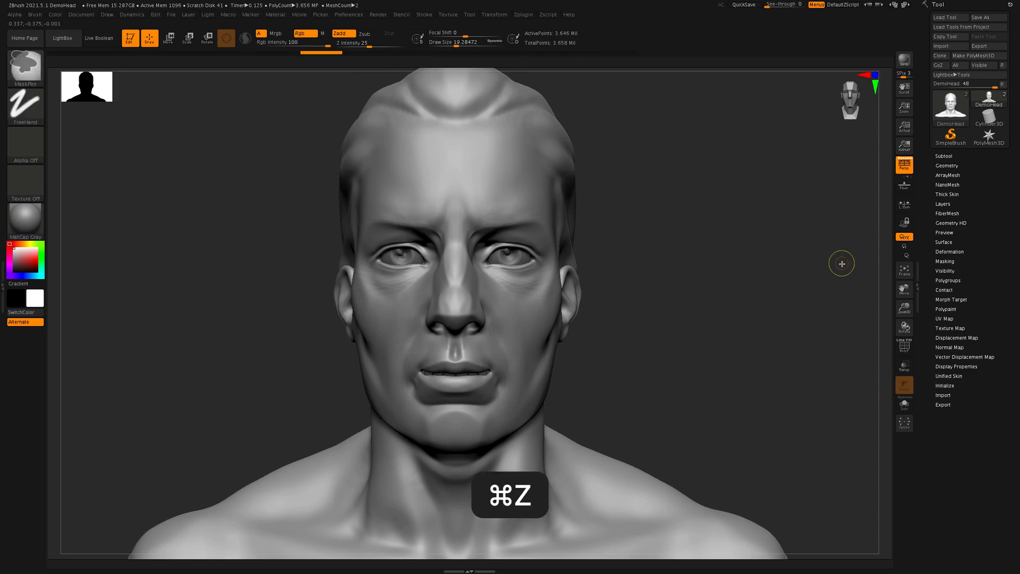
pyautogui.press('super+z')
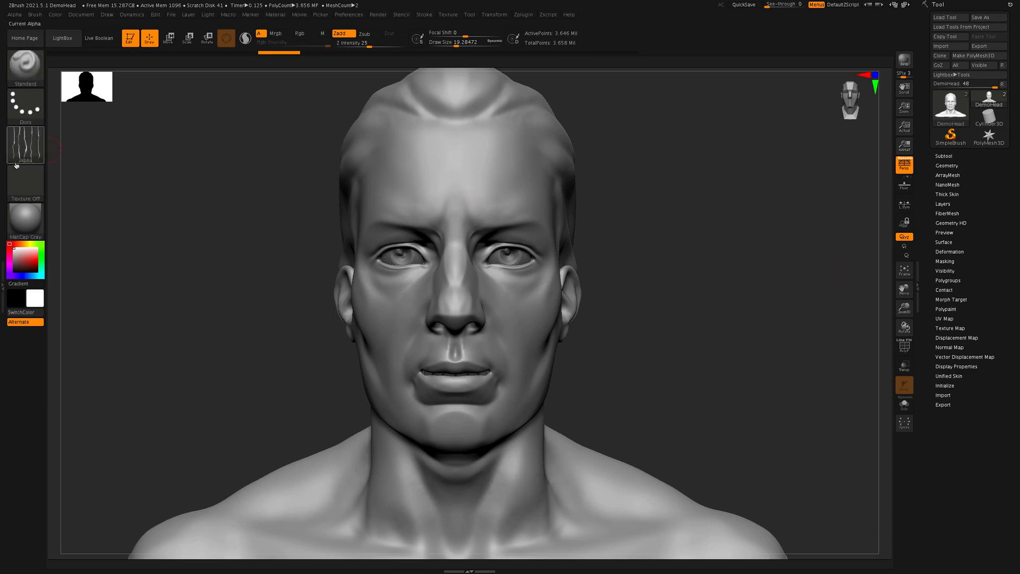
# Stamp a mirrored pair of Alpha 05 rings on the upper forehead using the DragRect stroke.
pyautogui.moveTo(28, 154)
pyautogui.click(29, 153)
pyautogui.click(31, 138)
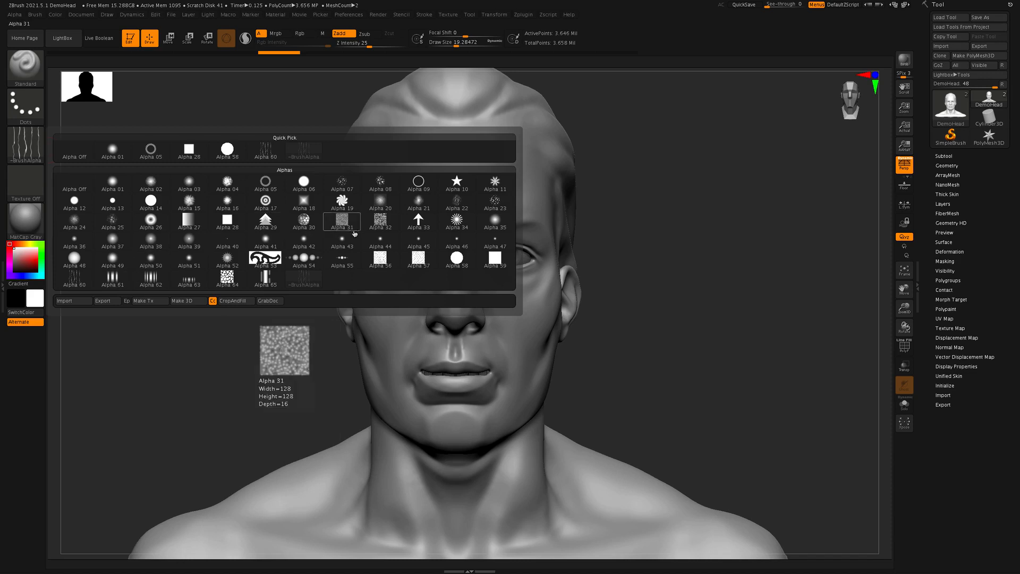
pyautogui.click(266, 183)
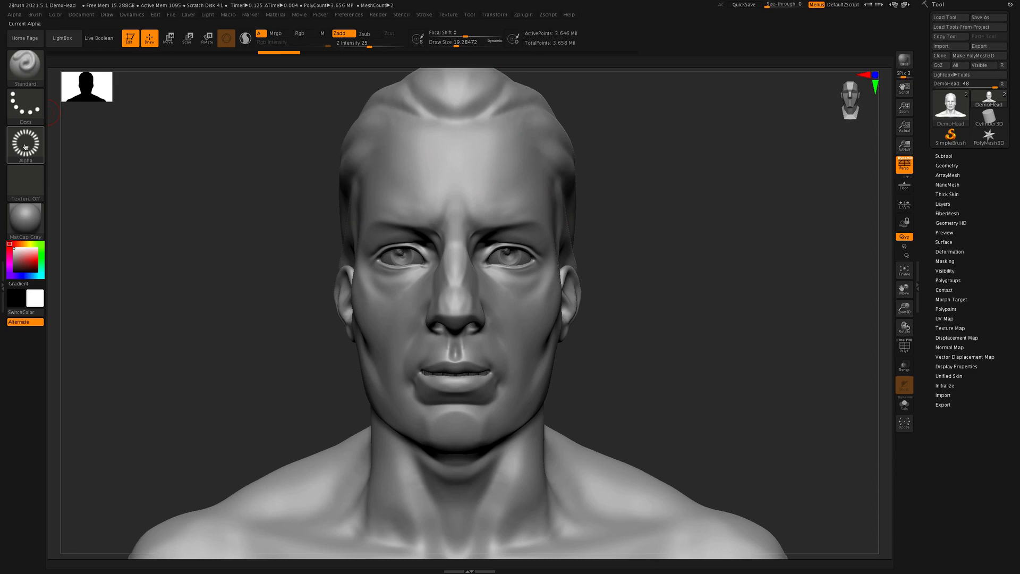
pyautogui.click(26, 108)
pyautogui.click(112, 111)
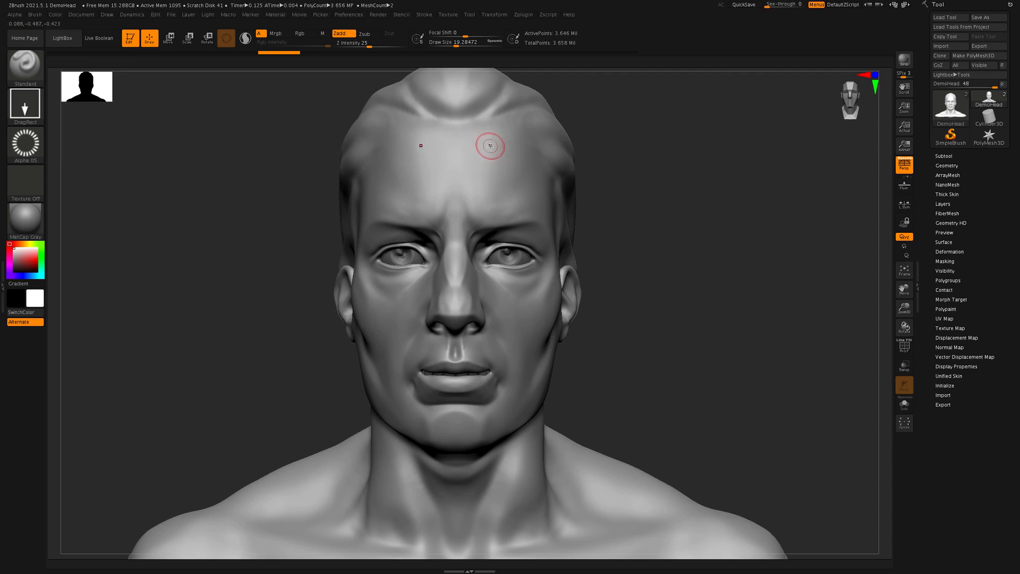
pyautogui.moveTo(489, 147); pyautogui.dragTo(508, 179)
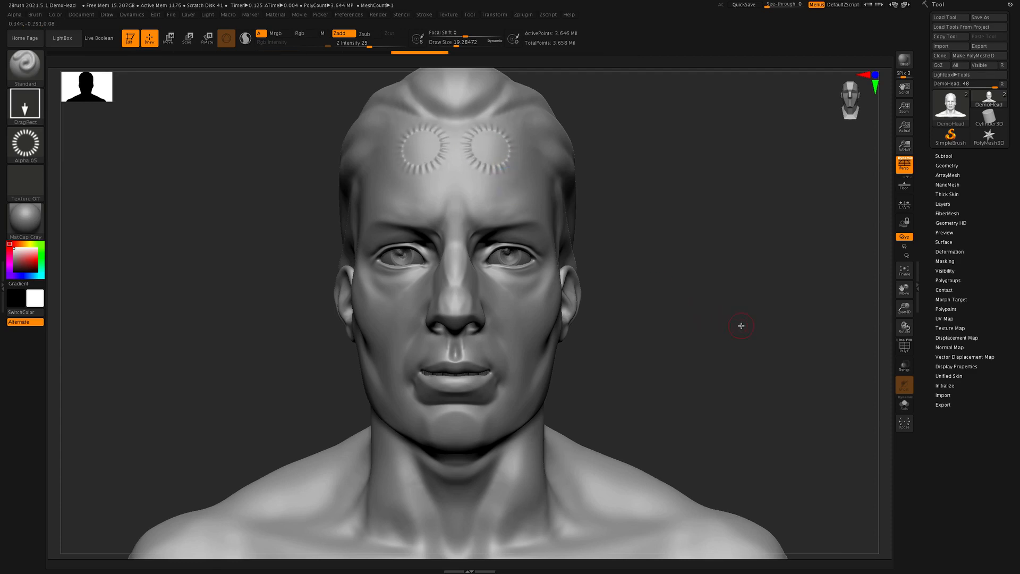
# Set the Z Intensity to 43 and stamp the ring alpha at the forehead's centre and above the outer eyebrows.
pyautogui.moveTo(370, 45); pyautogui.dragTo(380, 45)
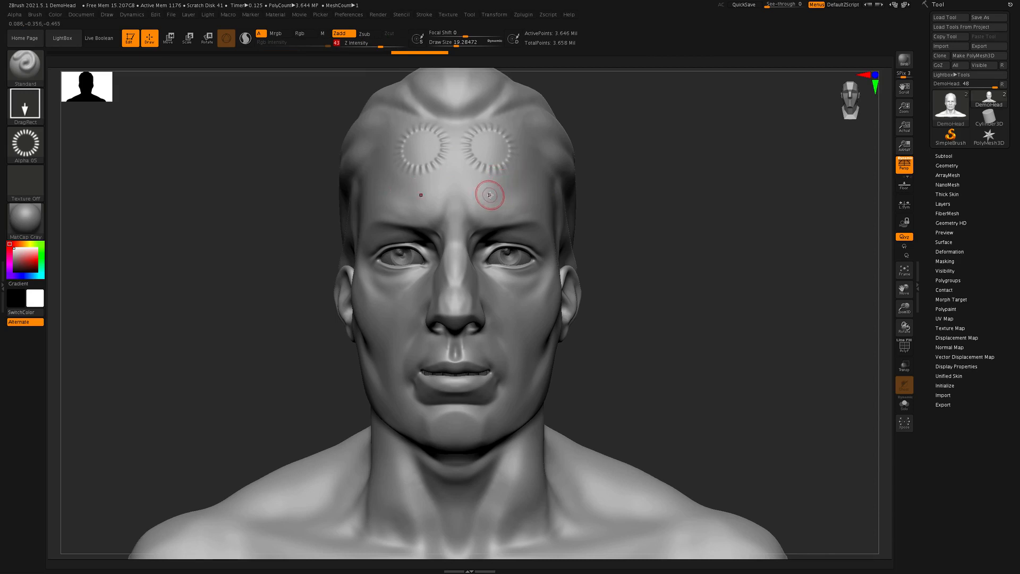
pyautogui.click(493, 14)
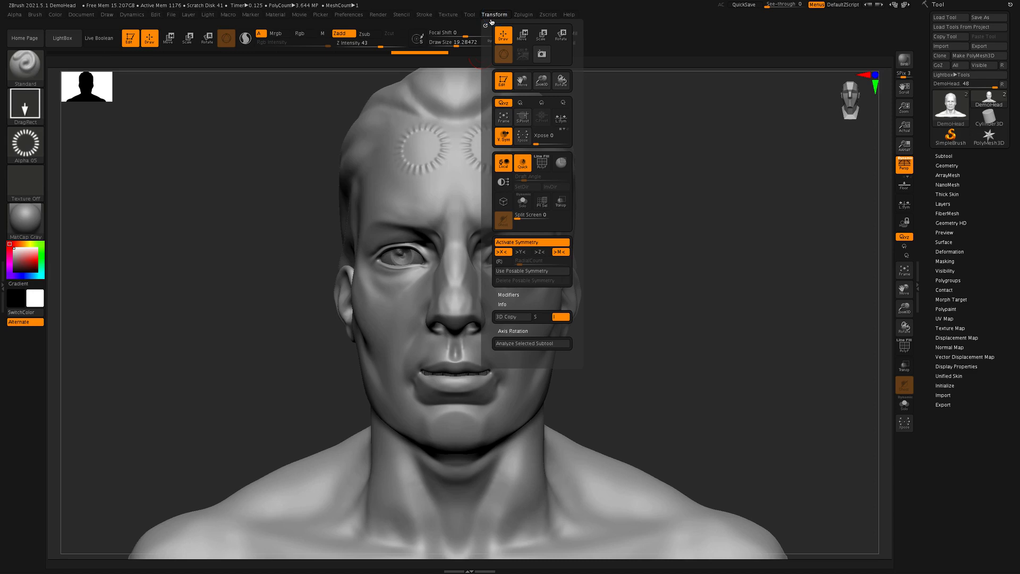
pyautogui.click(493, 15)
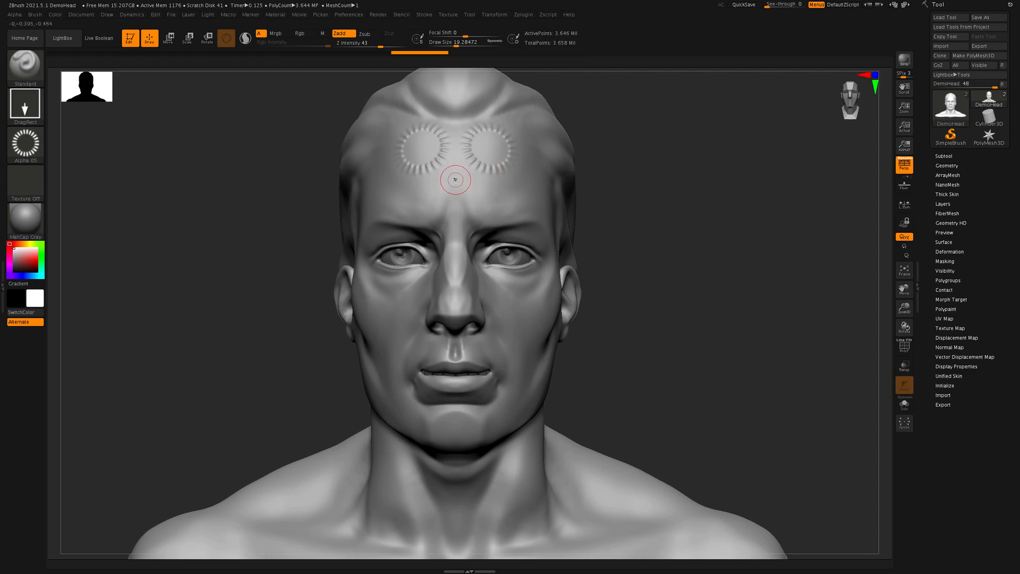
pyautogui.moveTo(455, 179); pyautogui.dragTo(467, 228)
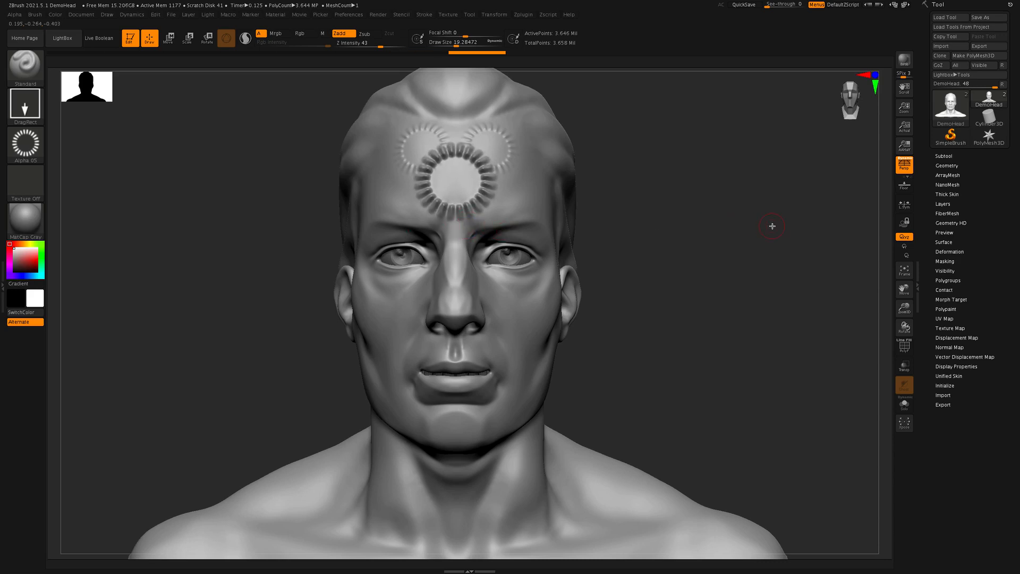
pyautogui.moveTo(758, 241); pyautogui.dragTo(886, 301)
pyautogui.moveTo(534, 199); pyautogui.dragTo(550, 222)
# Examine the stamped forehead from below, at an angle, from both sides and from the front.
pyautogui.moveTo(744, 303)
pyautogui.mouseDown()
pyautogui.moveTo(722, 309)
pyautogui.moveTo(754, 310)
pyautogui.moveTo(712, 312)
pyautogui.moveTo(758, 314)
pyautogui.moveTo(720, 317)
pyautogui.moveTo(741, 314)
pyautogui.moveTo(706, 273)
pyautogui.moveTo(740, 287)
pyautogui.mouseUp()
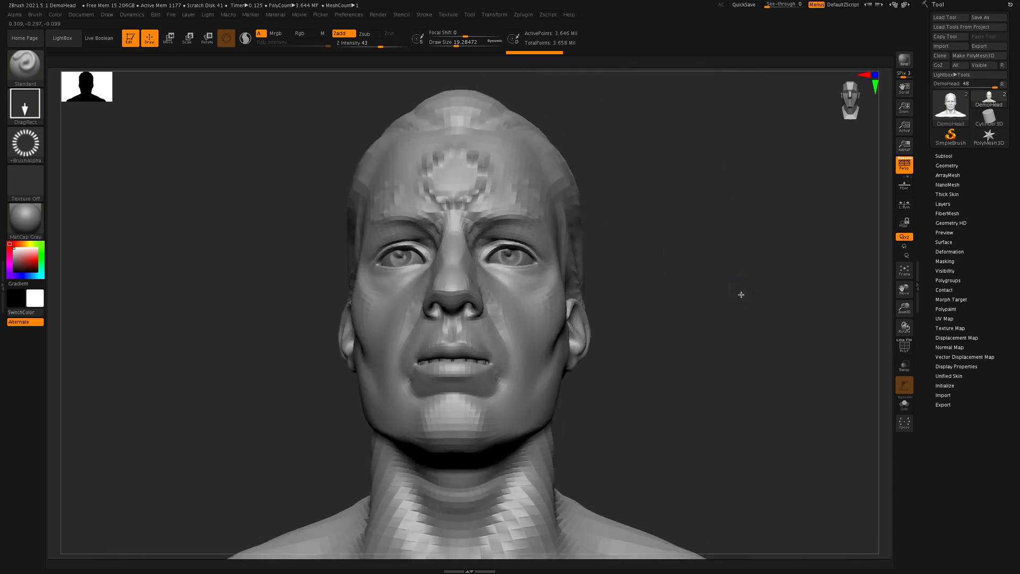
pyautogui.moveTo(725, 326)
pyautogui.mouseDown()
pyautogui.moveTo(742, 340)
pyautogui.moveTo(719, 341)
pyautogui.mouseUp()
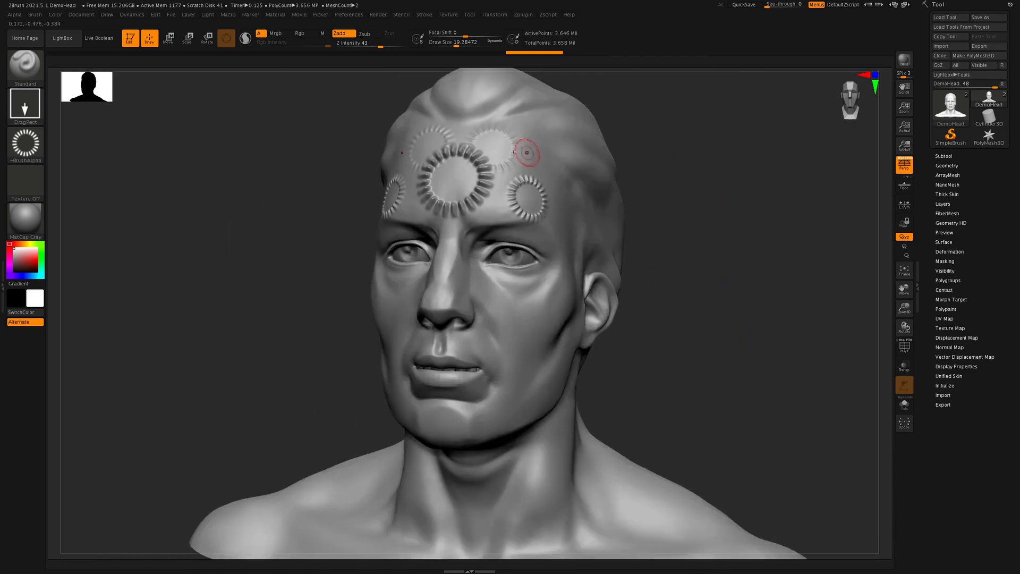
pyautogui.moveTo(701, 162)
pyautogui.mouseDown()
pyautogui.moveTo(668, 154)
pyautogui.moveTo(692, 127)
pyautogui.moveTo(717, 208)
pyautogui.moveTo(688, 173)
pyautogui.moveTo(691, 146)
pyautogui.moveTo(709, 150)
pyautogui.moveTo(723, 180)
pyautogui.moveTo(645, 175)
pyautogui.moveTo(734, 193)
pyautogui.moveTo(747, 184)
pyautogui.moveTo(722, 166)
pyautogui.moveTo(699, 174)
pyautogui.moveTo(738, 182)
pyautogui.moveTo(724, 166)
pyautogui.moveTo(692, 173)
pyautogui.moveTo(788, 185)
pyautogui.moveTo(678, 198)
pyautogui.moveTo(692, 334)
pyautogui.moveTo(685, 206)
pyautogui.moveTo(733, 200)
pyautogui.moveTo(717, 206)
pyautogui.mouseUp()
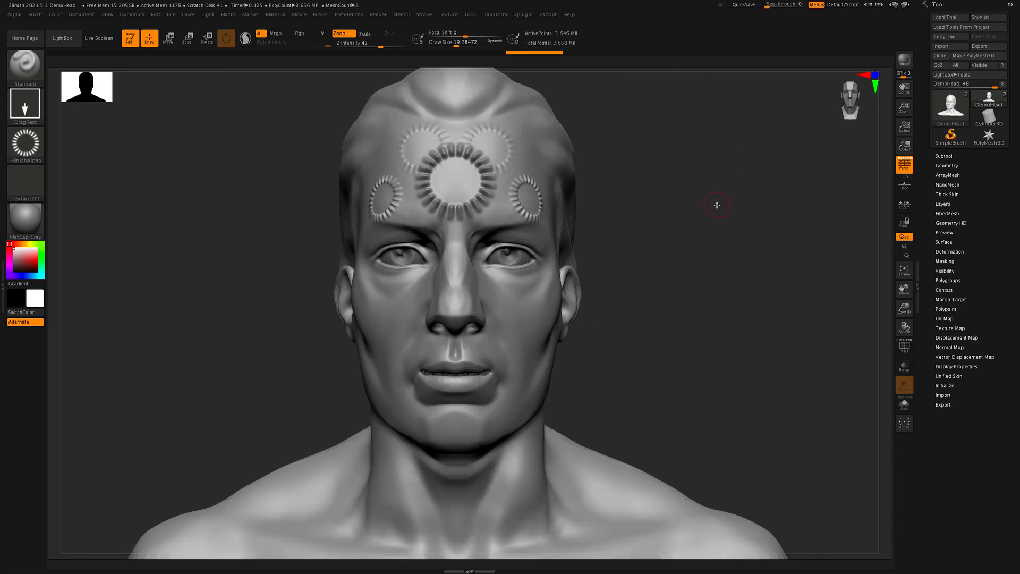
pyautogui.click(853, 93)
pyautogui.moveTo(864, 93)
pyautogui.mouseDown()
pyautogui.moveTo(880, 93)
pyautogui.moveTo(835, 102)
pyautogui.moveTo(867, 95)
pyautogui.mouseUp()
pyautogui.click(878, 74)
pyautogui.click(878, 74)
pyautogui.click(876, 86)
pyautogui.click(863, 77)
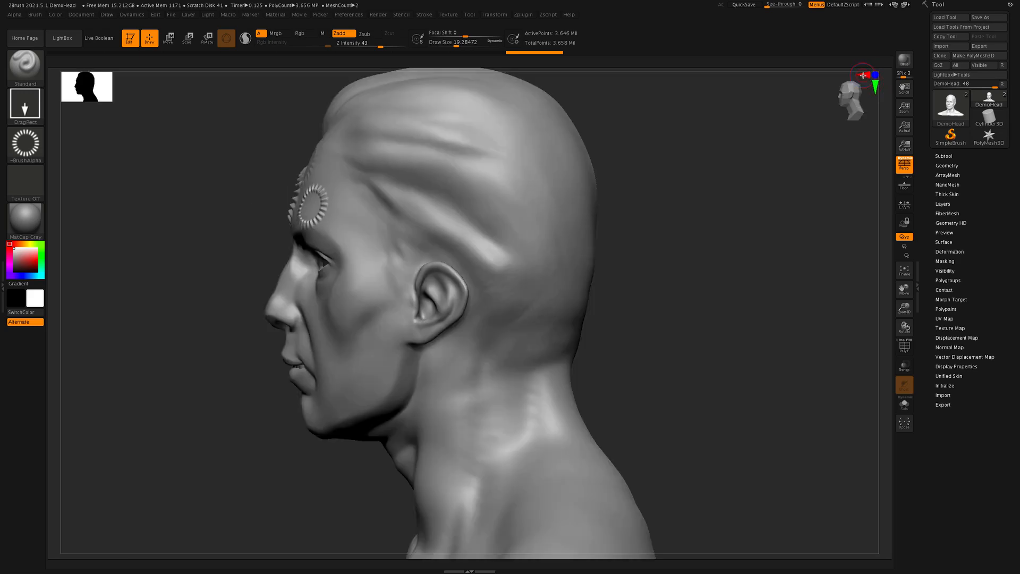
pyautogui.click(863, 75)
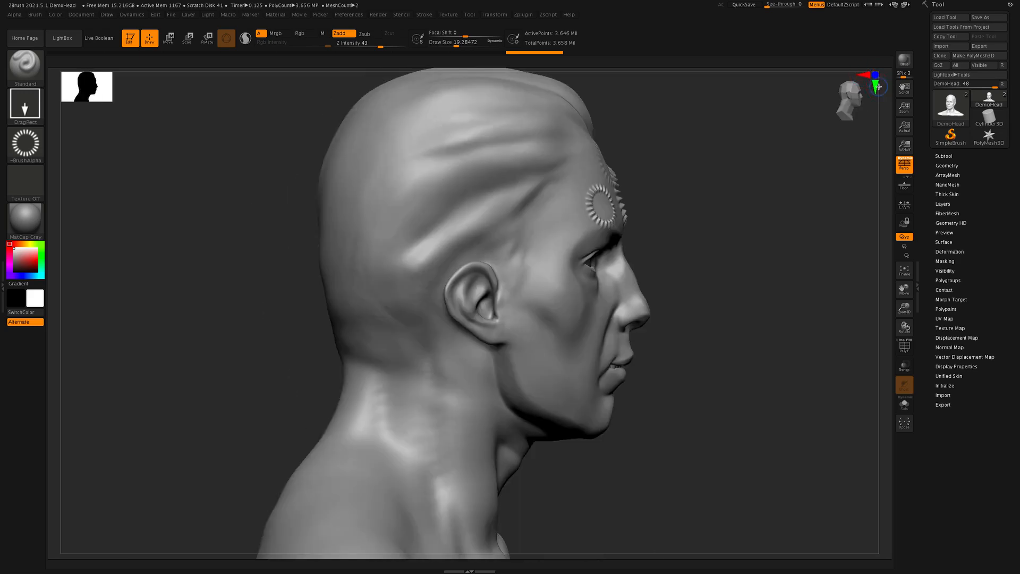
pyautogui.click(876, 75)
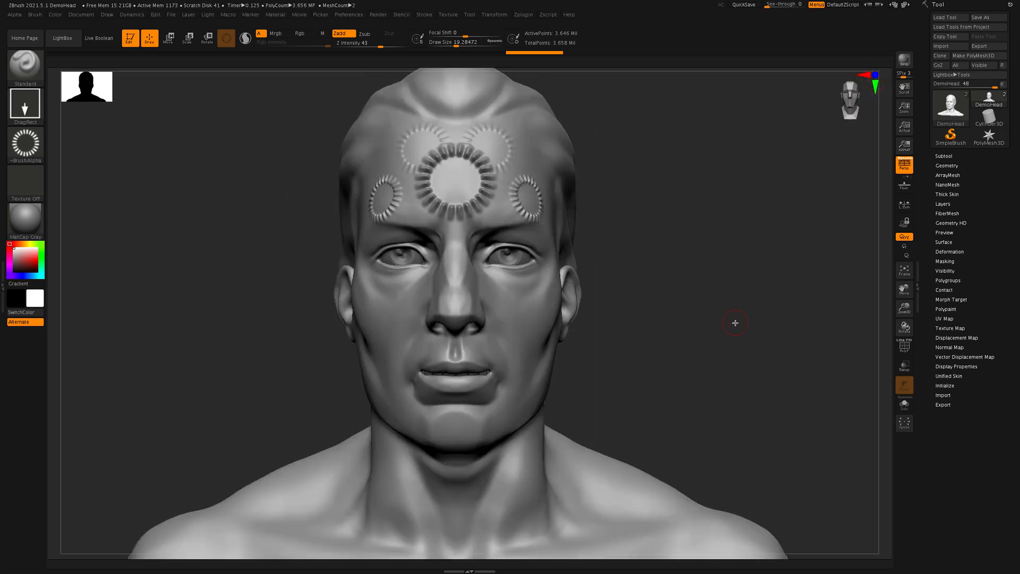
# Undo all the ring stamps on the forehead and the added subdivision level.
pyautogui.press('super+z')
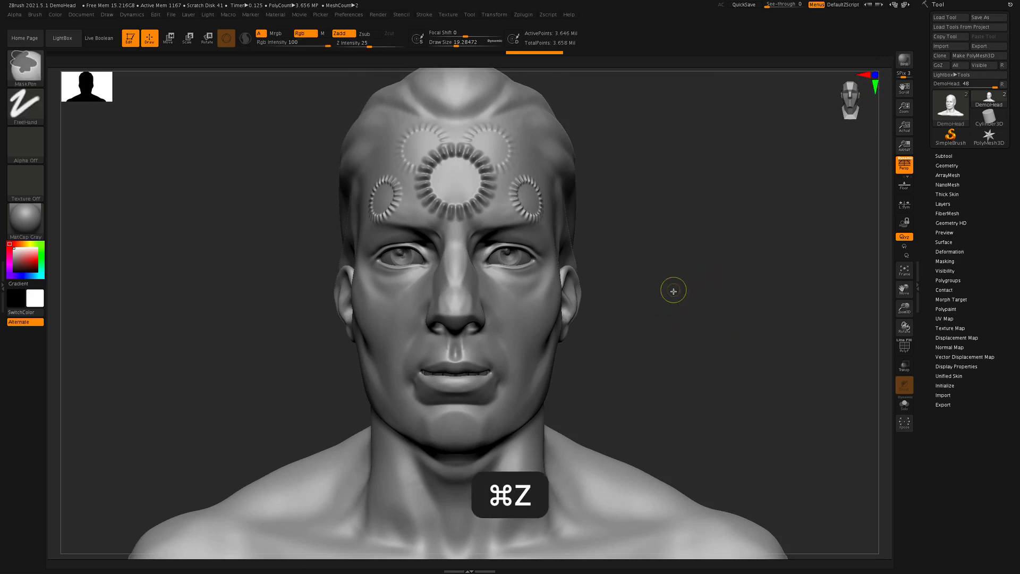
pyautogui.press('super+z')
pyautogui.press('super+z')
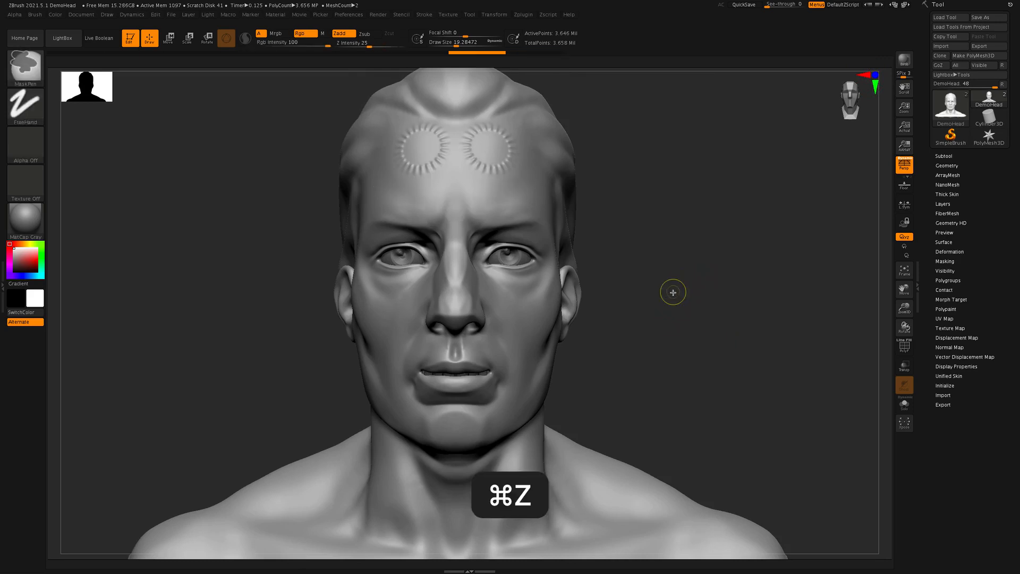
pyautogui.press('super+z')
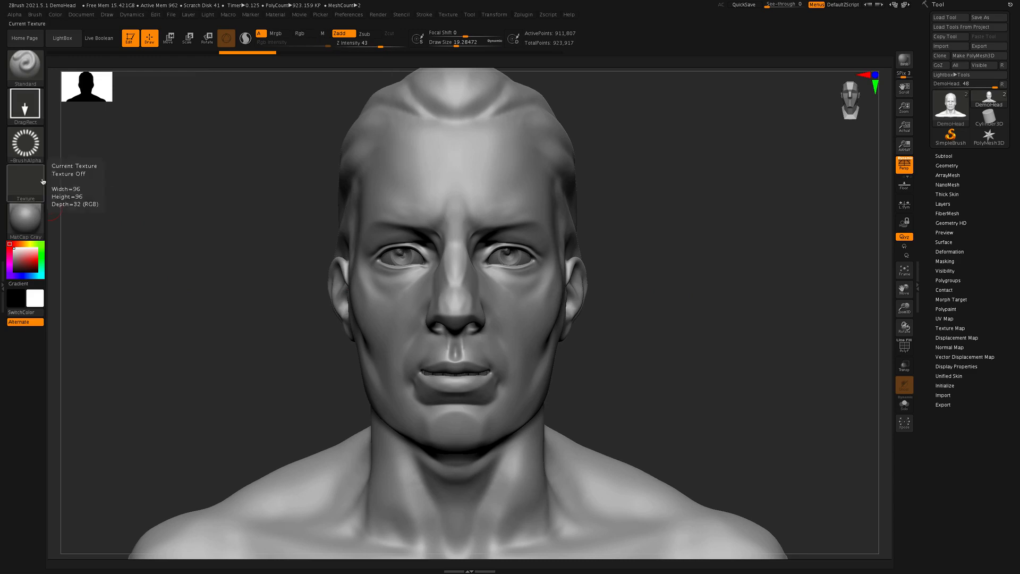
# Set the Standard brush back to the Dots stroke and turn its alpha off.
pyautogui.click(33, 149)
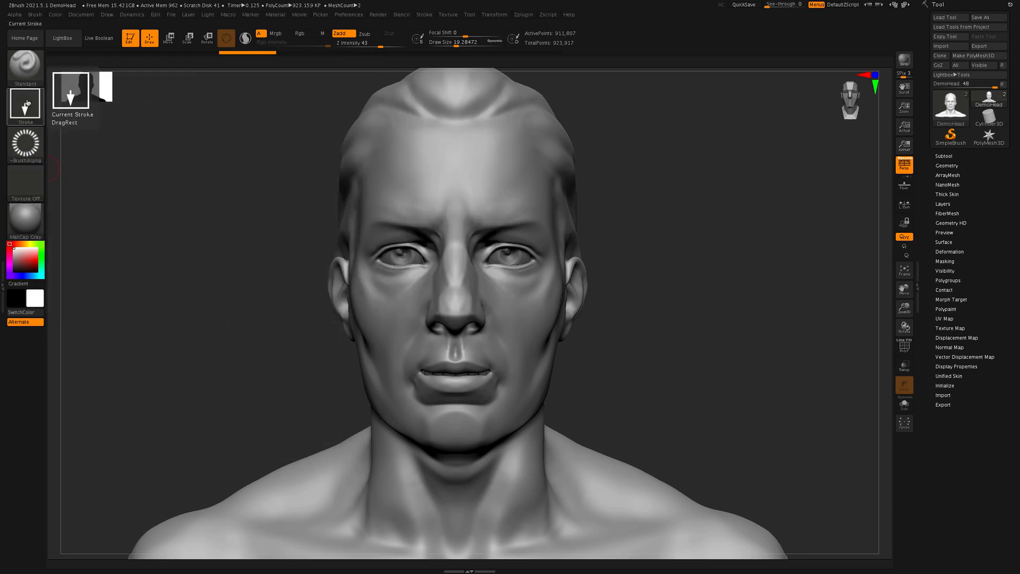
pyautogui.click(29, 104)
pyautogui.click(73, 114)
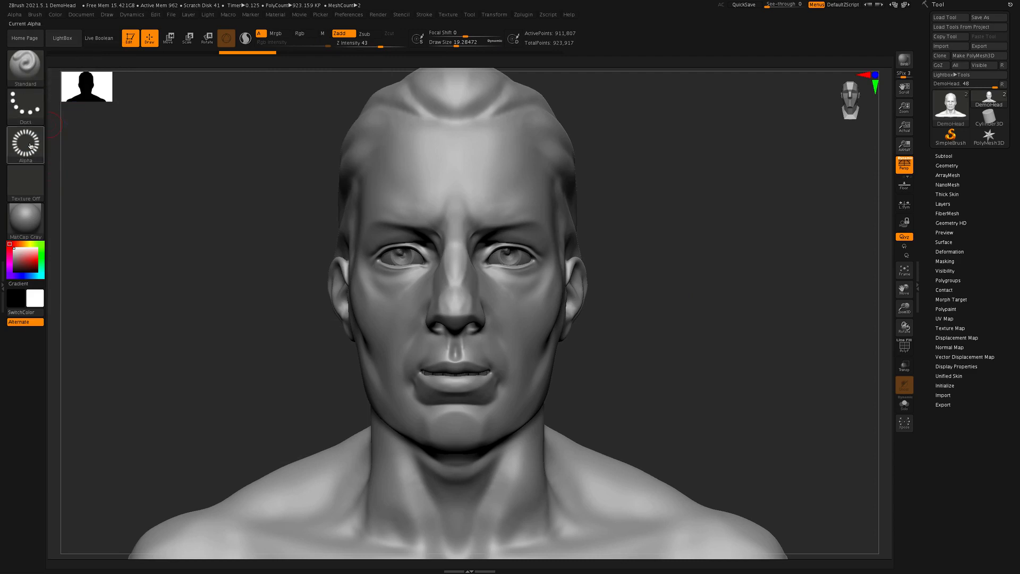
pyautogui.click(25, 142)
pyautogui.click(72, 152)
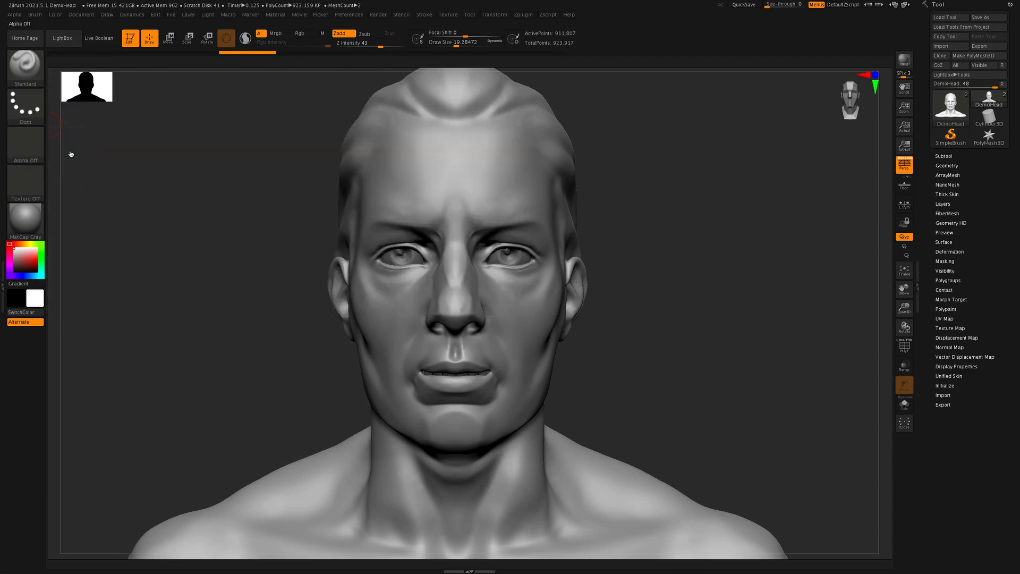
# Paint a mirrored stroke from the forehead down to beside the mouth with Texture 10, with Rgb on and Zadd off.
pyautogui.click(19, 191)
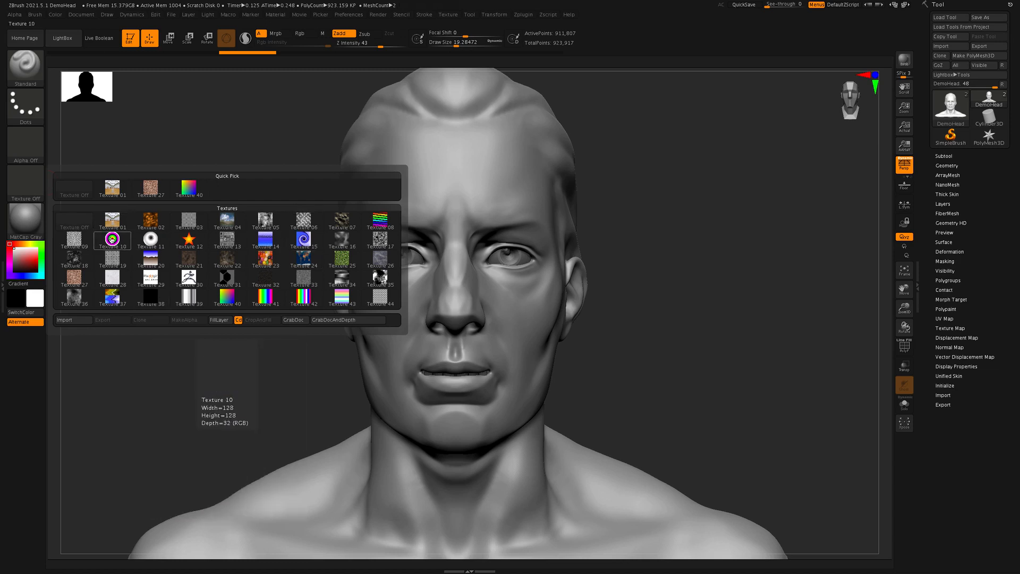
pyautogui.click(111, 239)
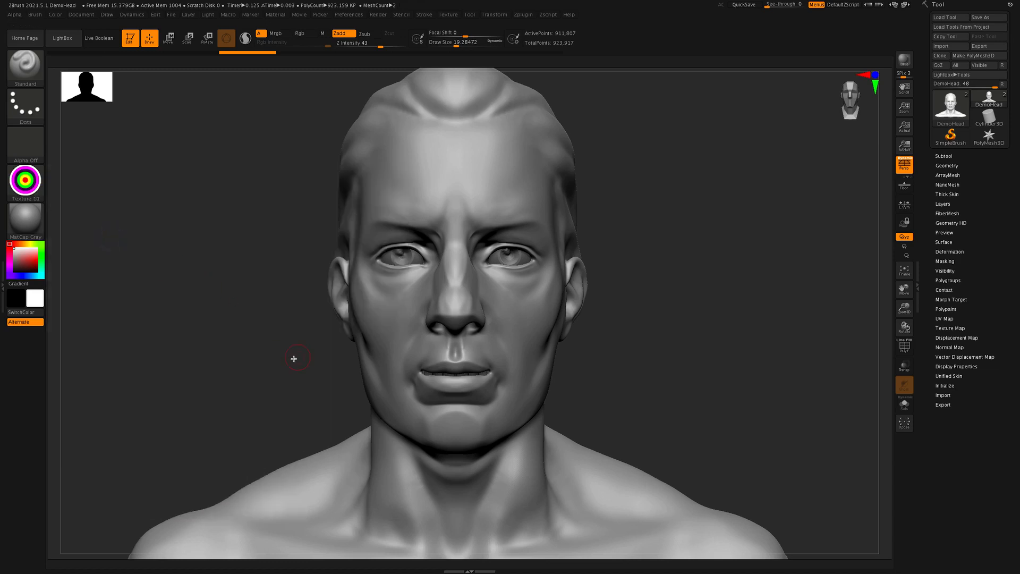
pyautogui.click(300, 34)
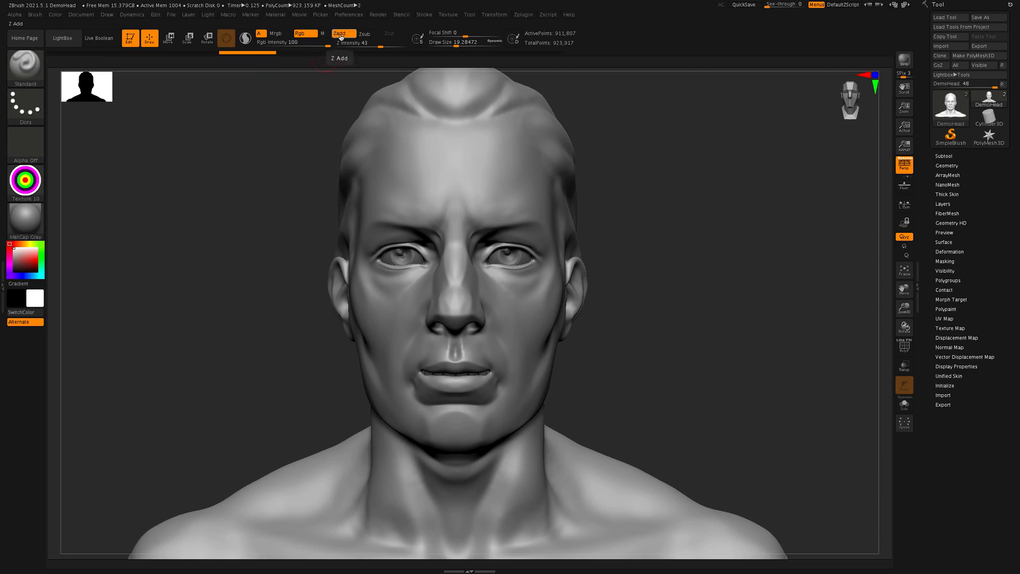
pyautogui.click(340, 35)
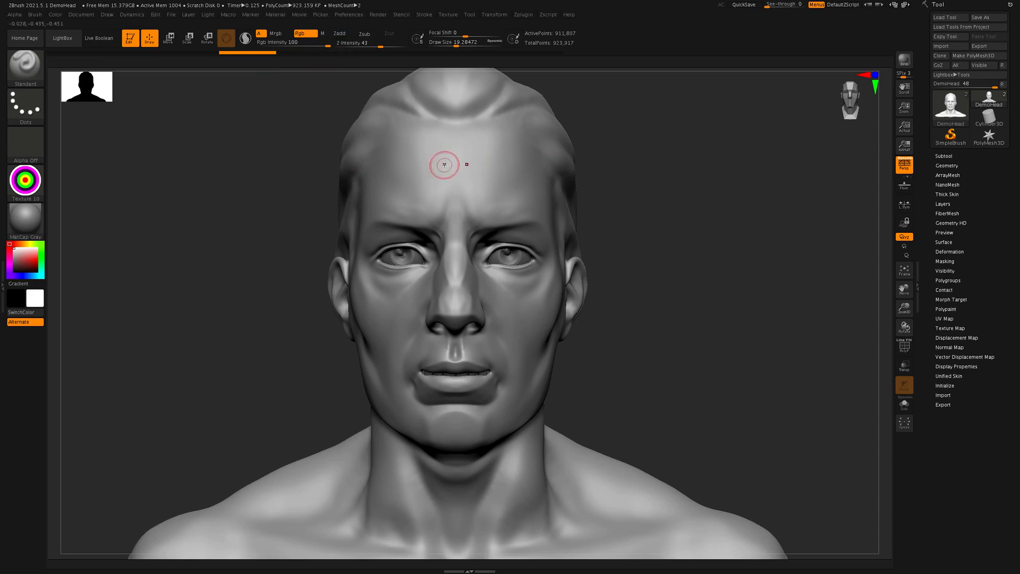
pyautogui.moveTo(484, 166)
pyautogui.mouseDown()
pyautogui.moveTo(510, 178)
pyautogui.moveTo(554, 227)
pyautogui.moveTo(501, 319)
pyautogui.moveTo(498, 378)
pyautogui.moveTo(518, 392)
pyautogui.mouseUp()
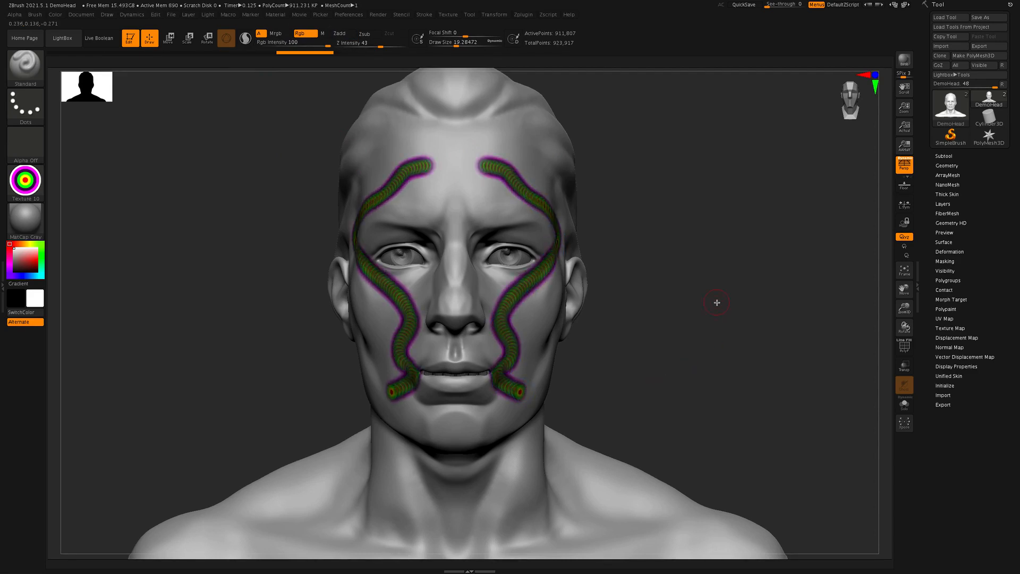
# Undo the mirrored paint stroke and stamp Texture 10 large on the upper forehead with the DragRect stroke.
pyautogui.press('super+z')
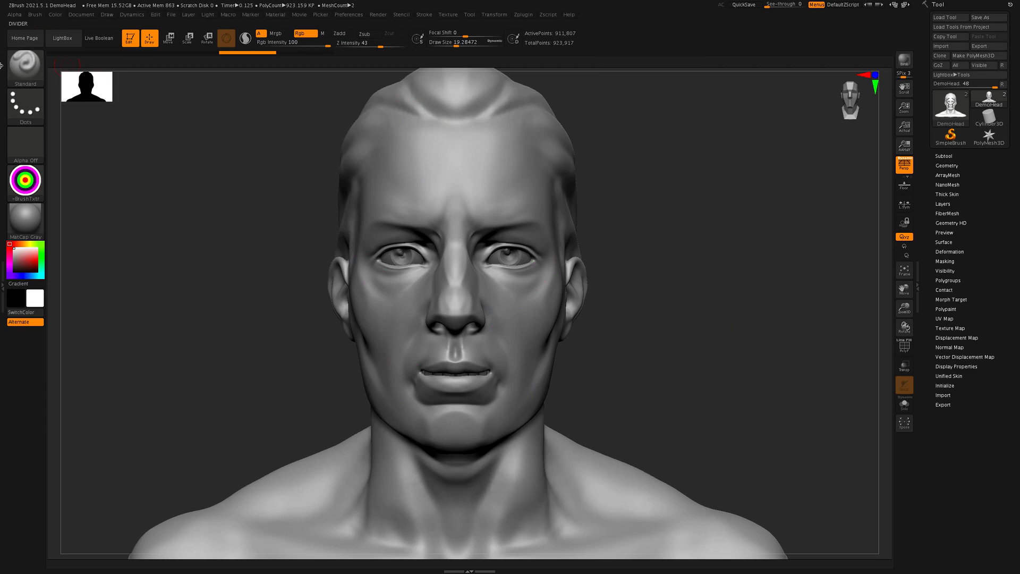
pyautogui.click(25, 106)
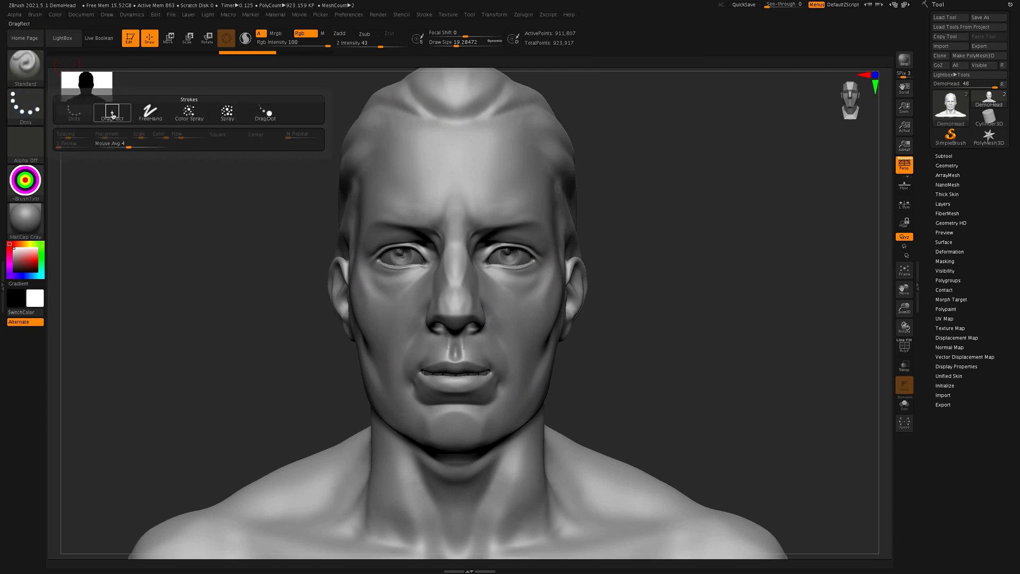
pyautogui.click(112, 114)
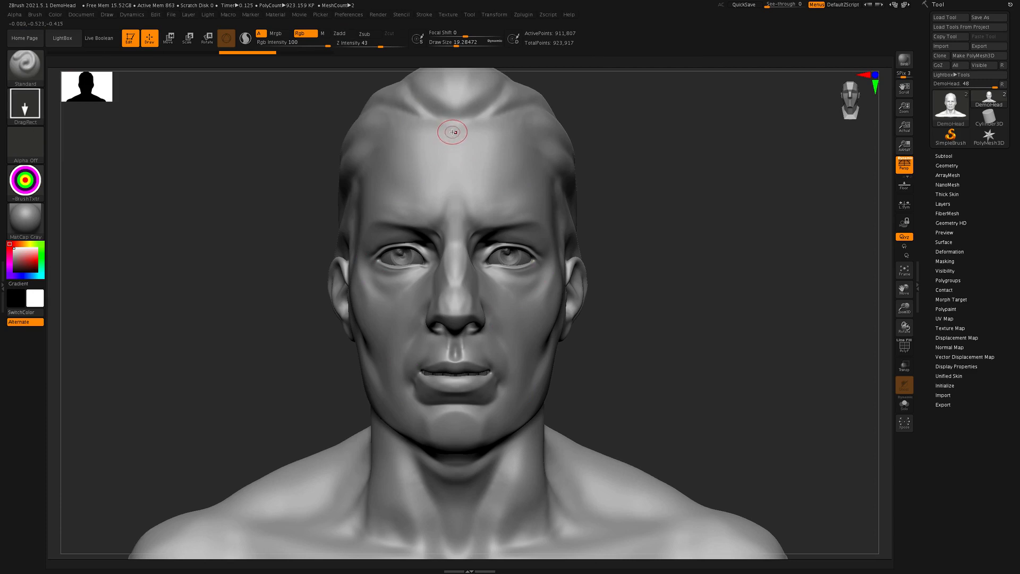
pyautogui.moveTo(453, 132); pyautogui.dragTo(498, 200)
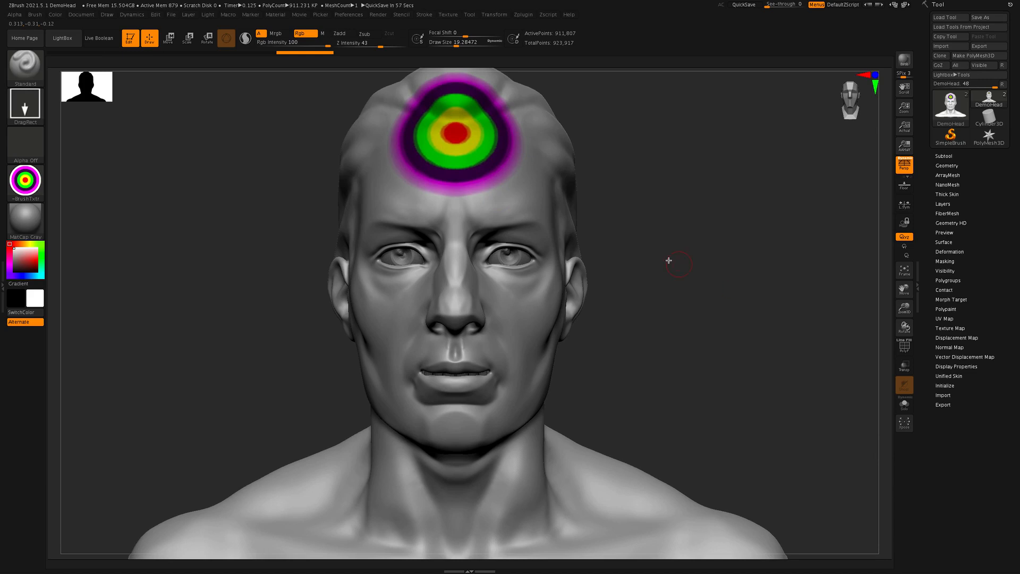
# Undo the forehead stamp, then turn the texture off and switch the brush from Rgb to Zadd.
pyautogui.press('super+z')
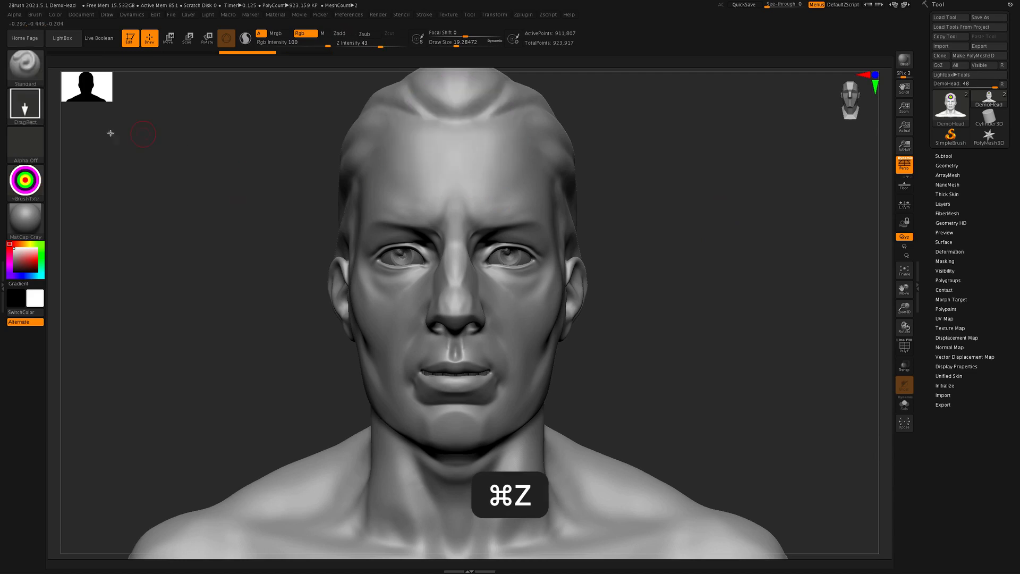
pyautogui.click(31, 184)
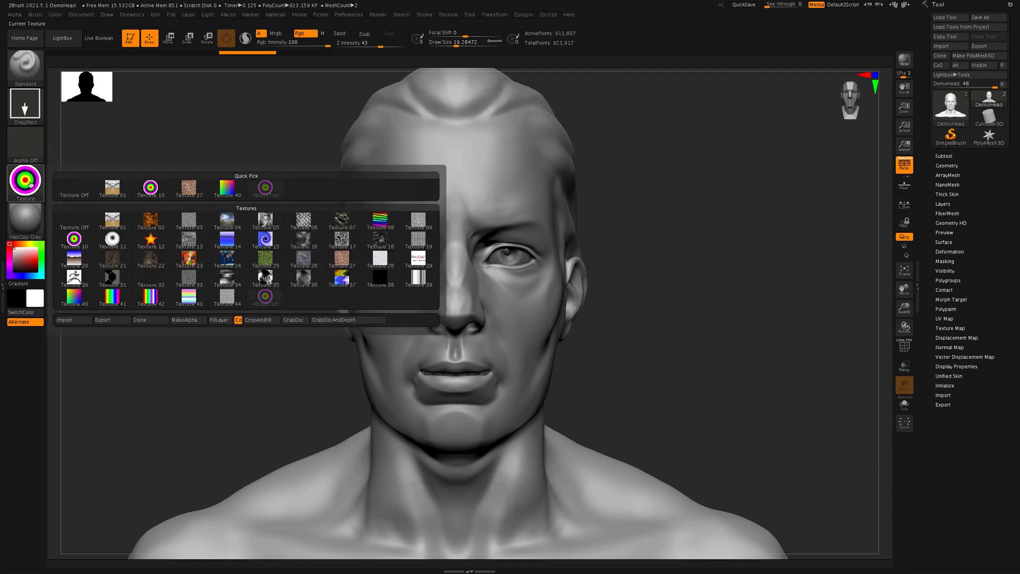
pyautogui.click(74, 189)
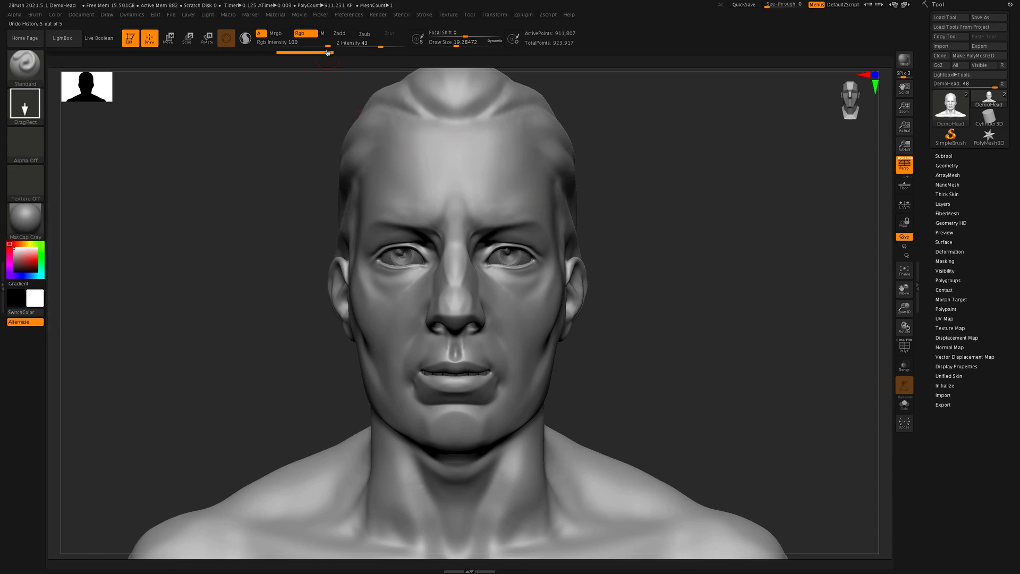
pyautogui.click(305, 33)
pyautogui.click(352, 36)
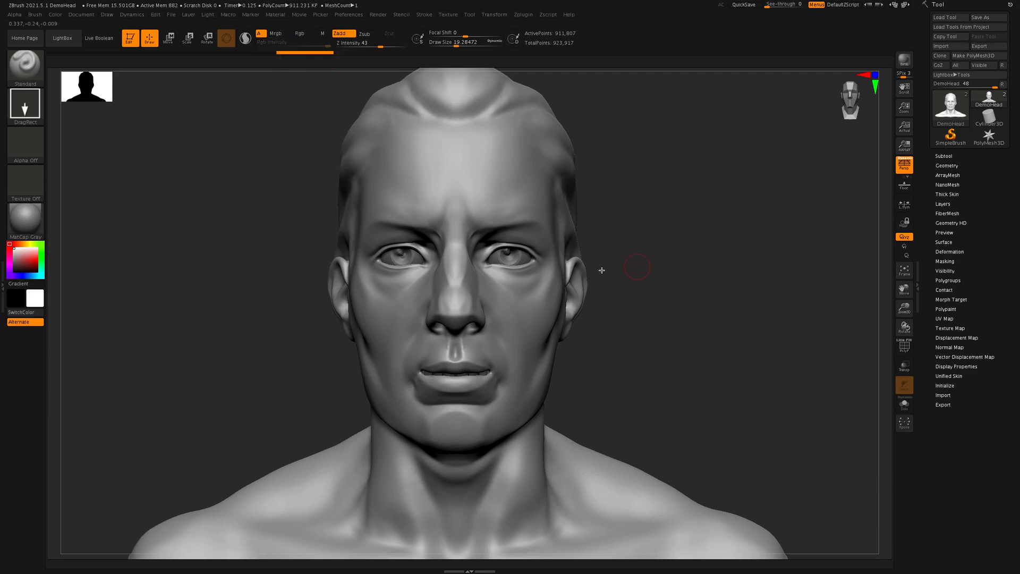
# Undo a test dab on the forehead and set the stroke type back to Dots.
pyautogui.click(487, 170)
pyautogui.press('super+z')
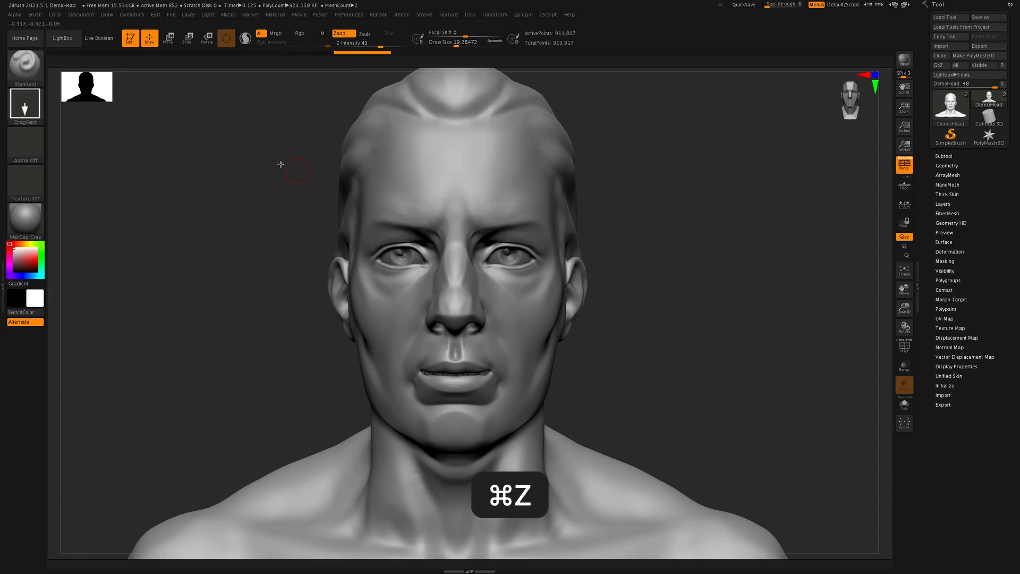
pyautogui.click(11, 105)
pyautogui.click(79, 119)
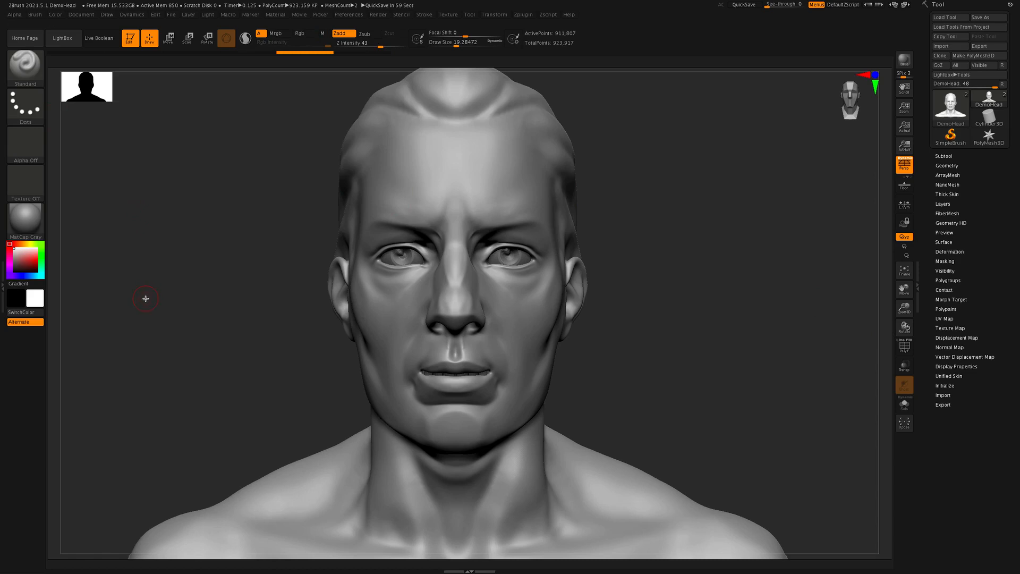
# Apply the Droplet material to the head and inspect it from an angle and from the front.
pyautogui.moveTo(23, 218)
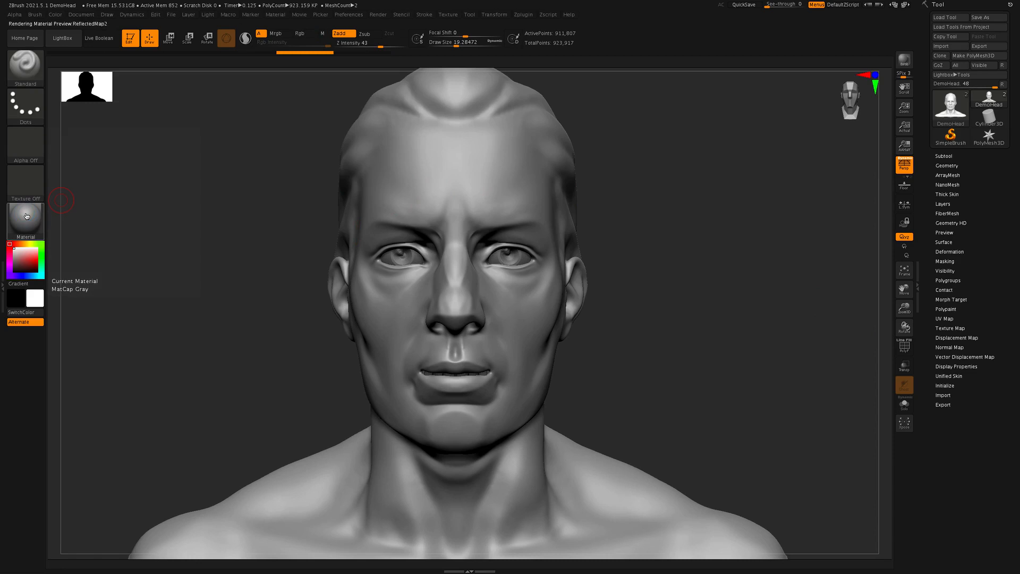
pyautogui.click(26, 216)
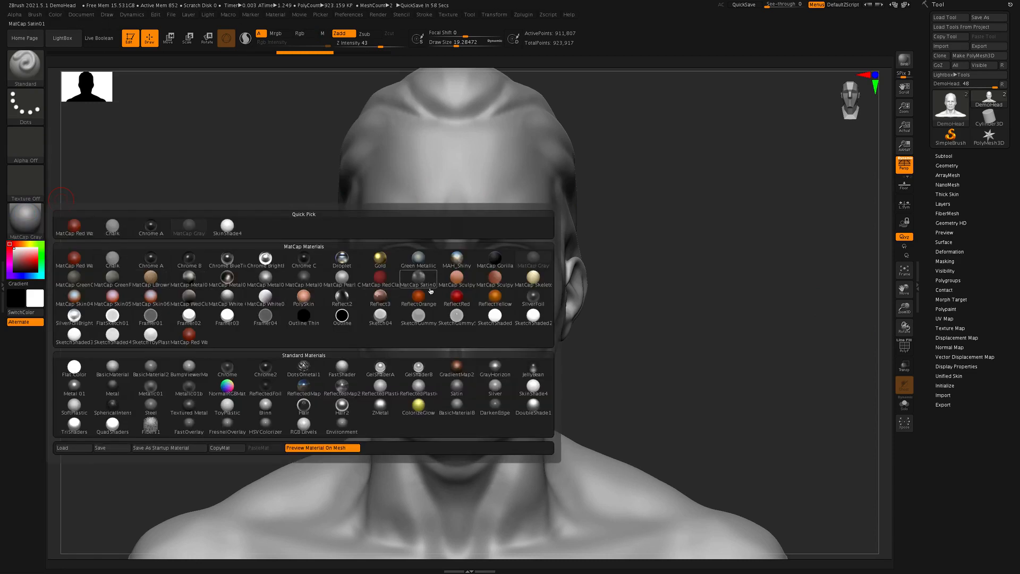
pyautogui.moveTo(149, 282)
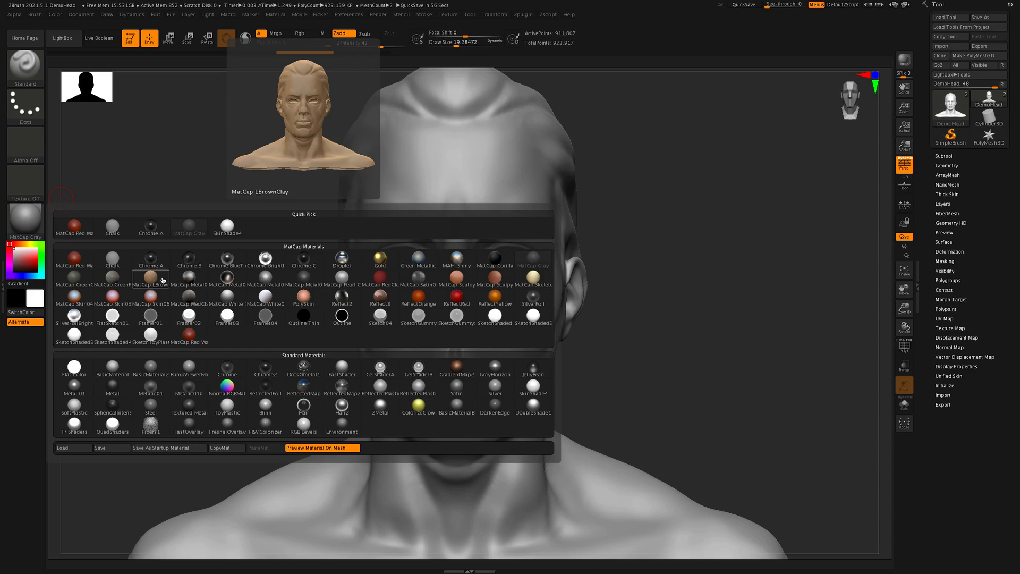
pyautogui.click(343, 258)
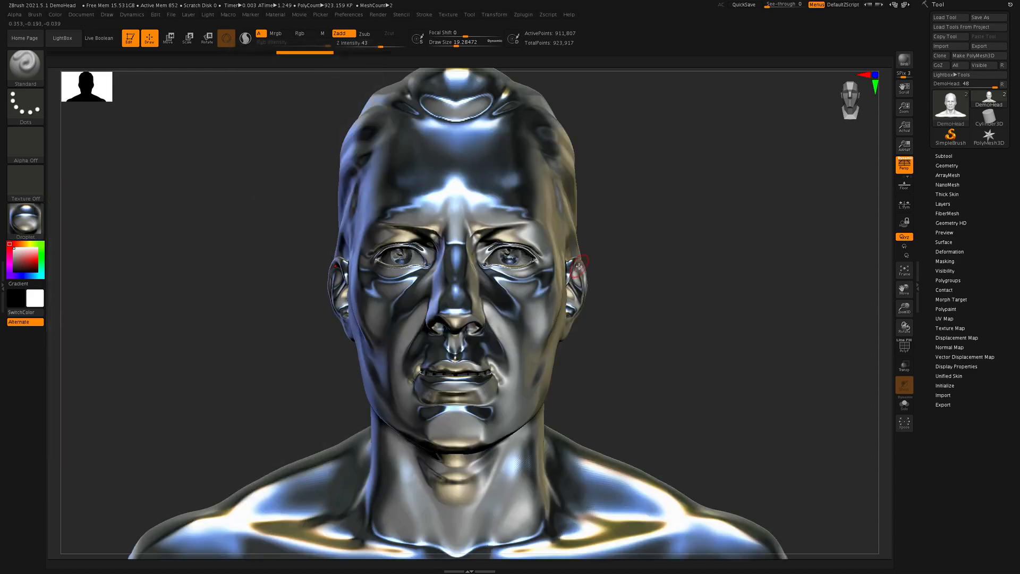
pyautogui.moveTo(706, 299)
pyautogui.mouseDown()
pyautogui.moveTo(690, 303)
pyautogui.moveTo(731, 321)
pyautogui.moveTo(734, 305)
pyautogui.moveTo(715, 291)
pyautogui.moveTo(722, 303)
pyautogui.mouseUp()
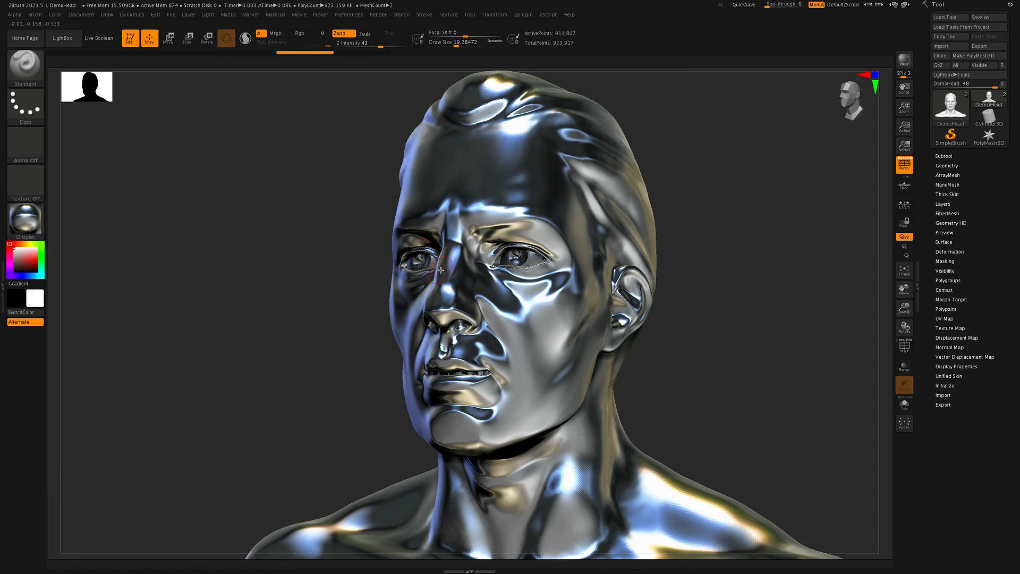
pyautogui.keyDown('shift'); pyautogui.moveTo(701, 363); pyautogui.dragTo(728, 371); pyautogui.keyUp('shift')
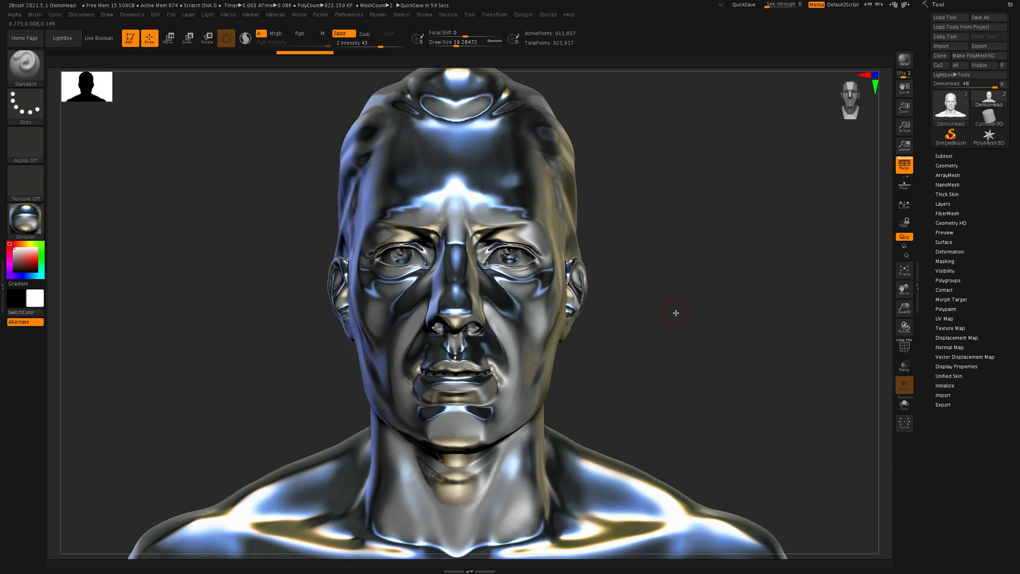
# Try the MatCap Pearl material on the head, followed by SkinShade4.
pyautogui.click(36, 224)
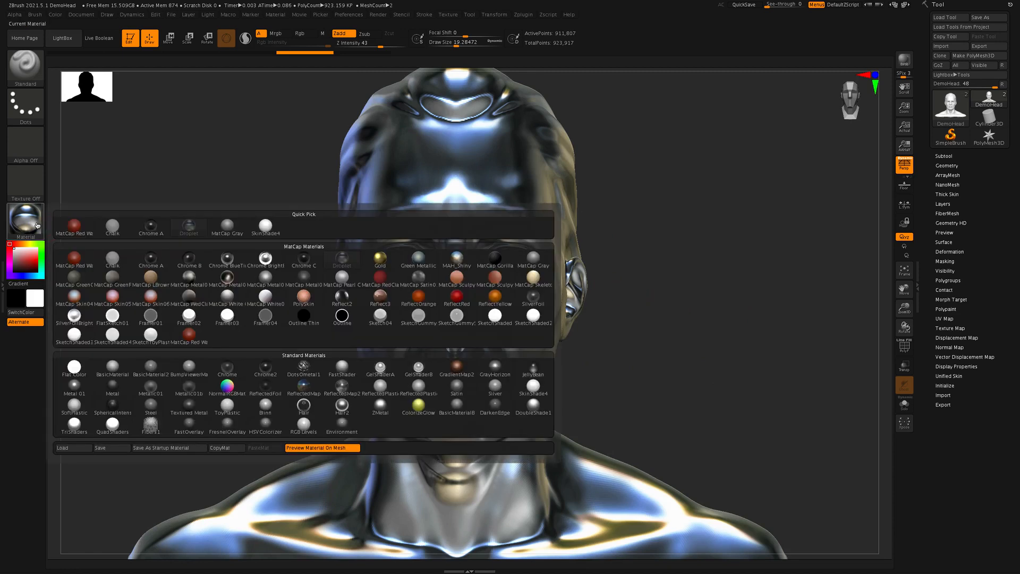
pyautogui.click(342, 276)
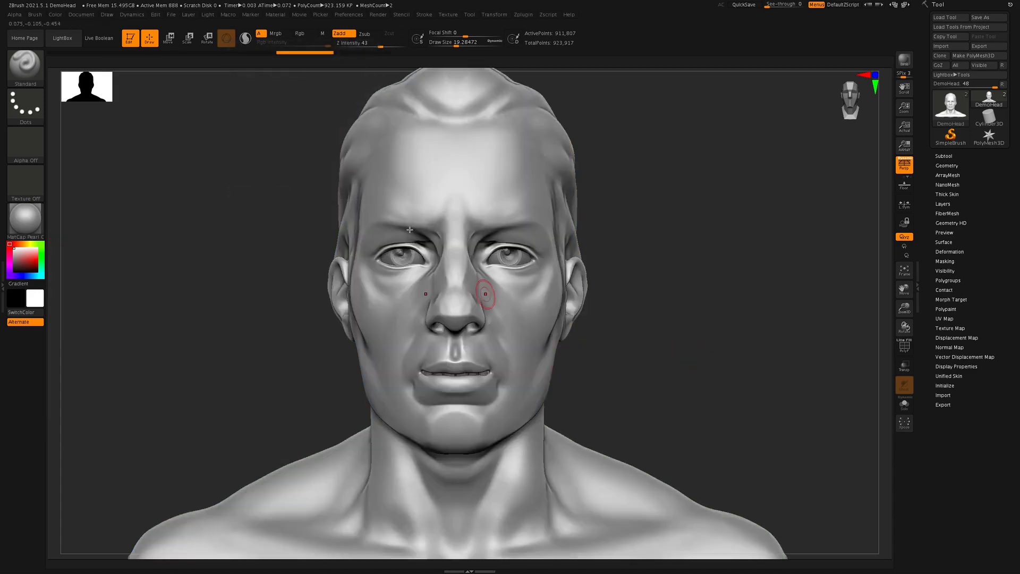
pyautogui.click(25, 218)
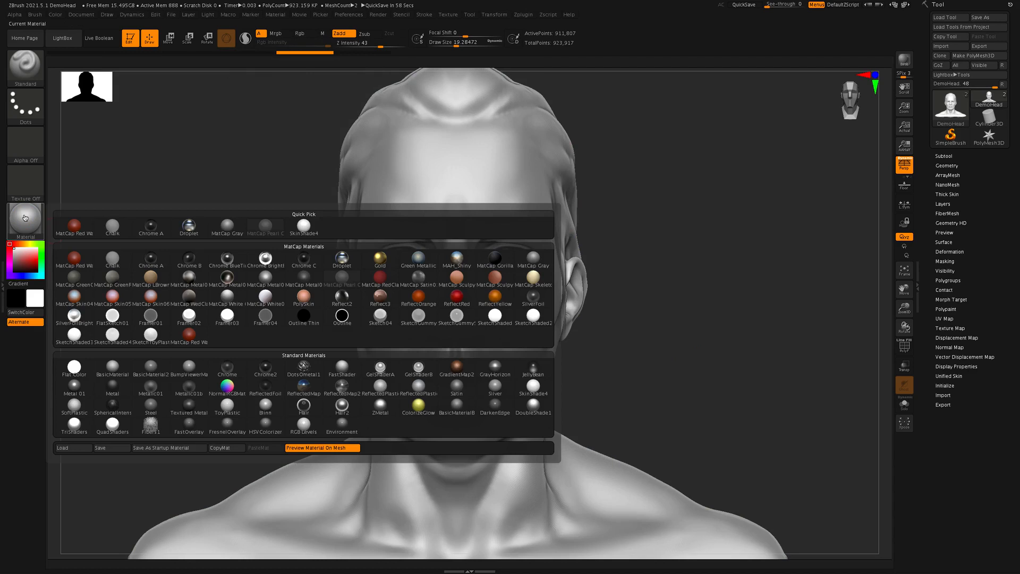
pyautogui.click(304, 226)
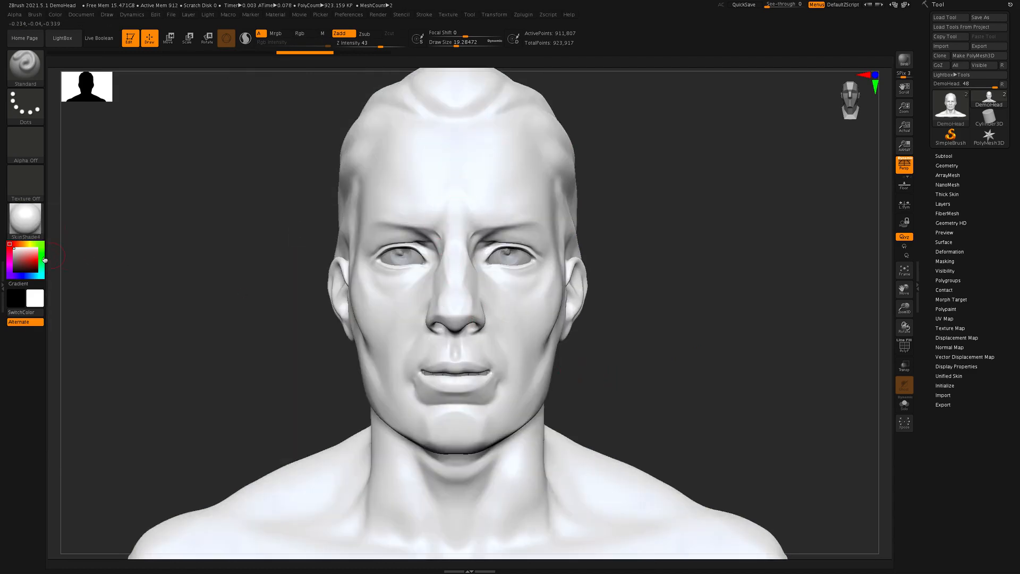
# Preview the MatCap Skin05 material on the head and return it to SkinShade4.
pyautogui.click(27, 221)
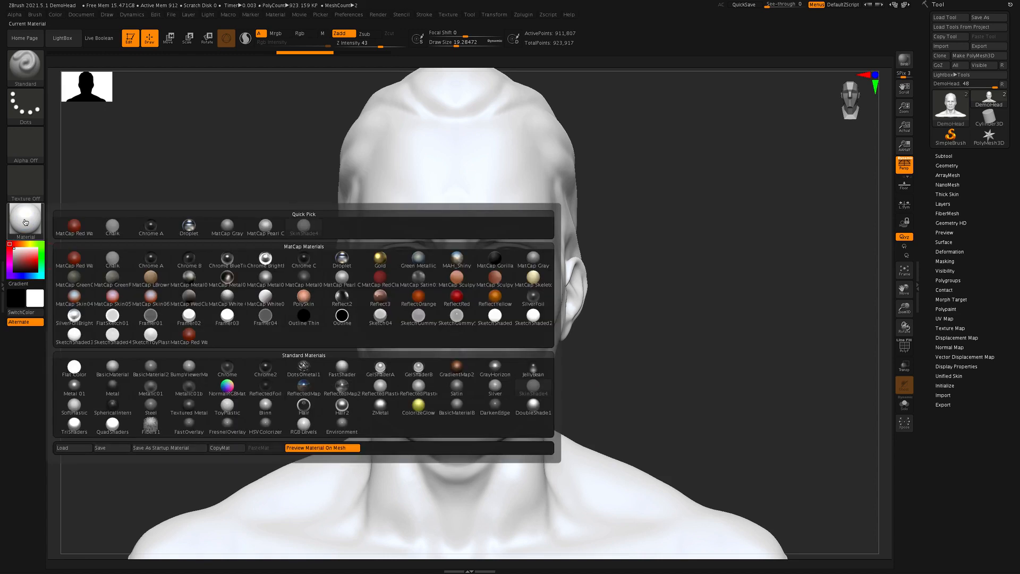
pyautogui.moveTo(117, 301)
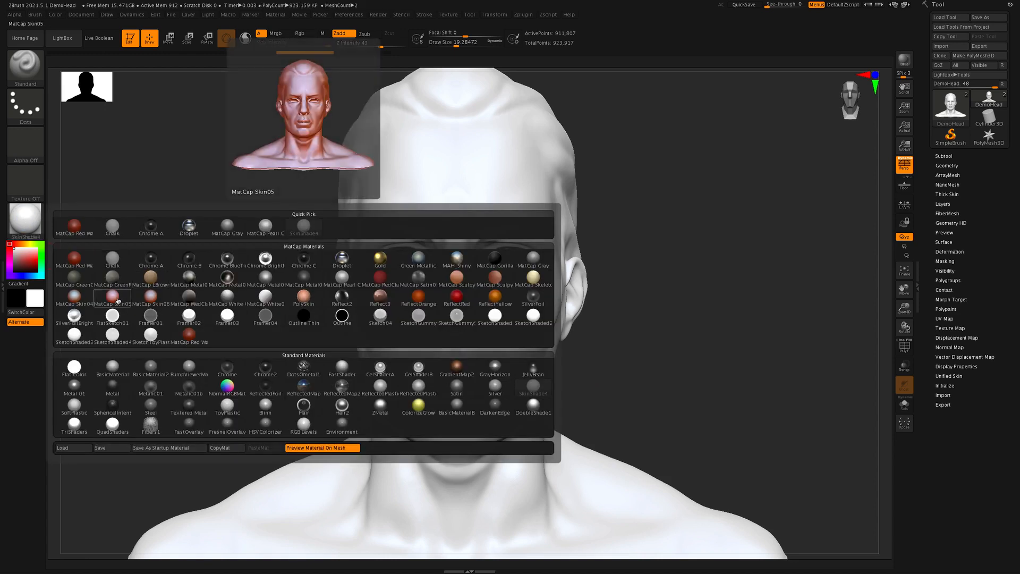
pyautogui.click(112, 298)
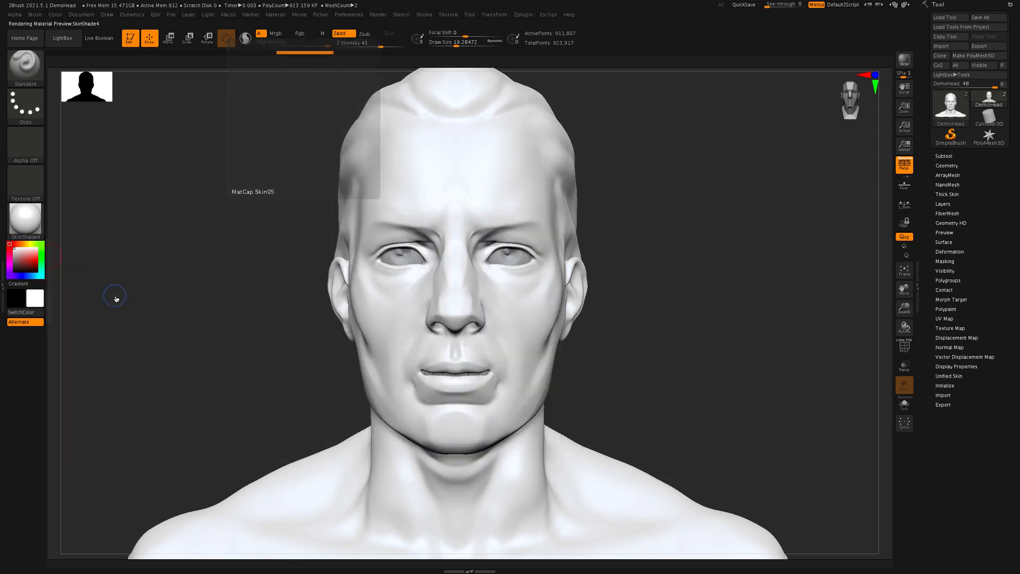
pyautogui.moveTo(704, 333); pyautogui.dragTo(692, 352)
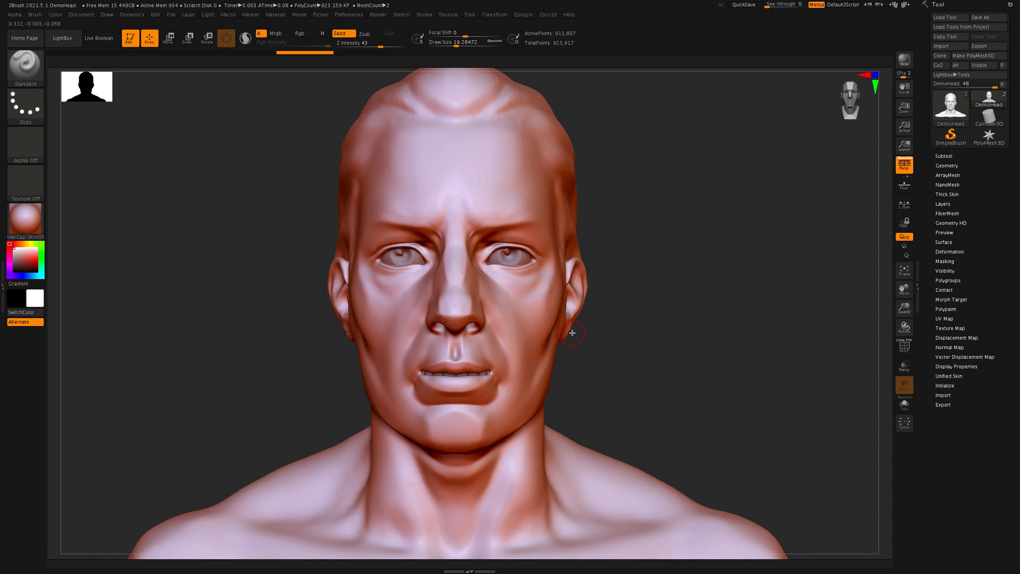
pyautogui.click(32, 230)
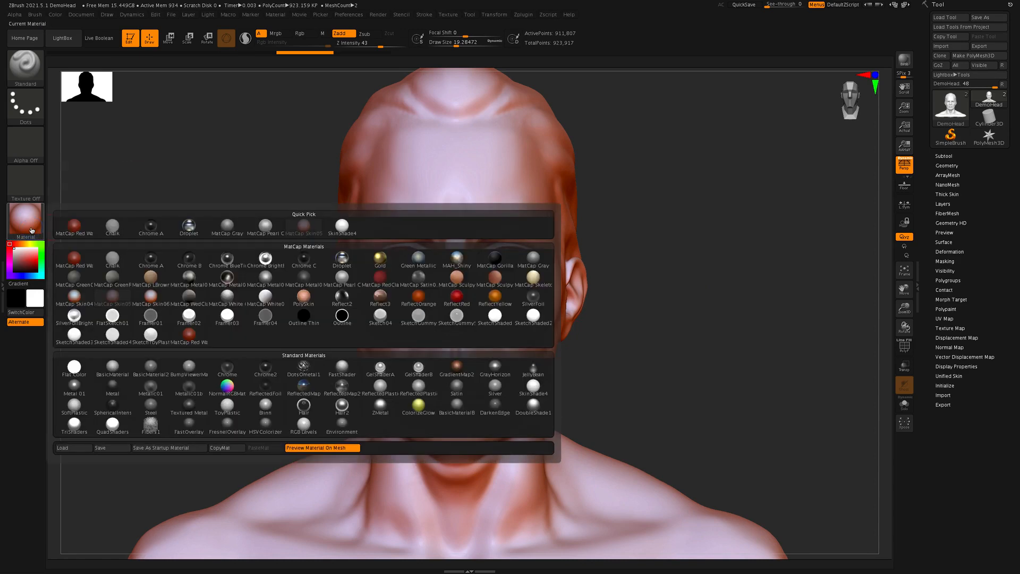
pyautogui.click(342, 228)
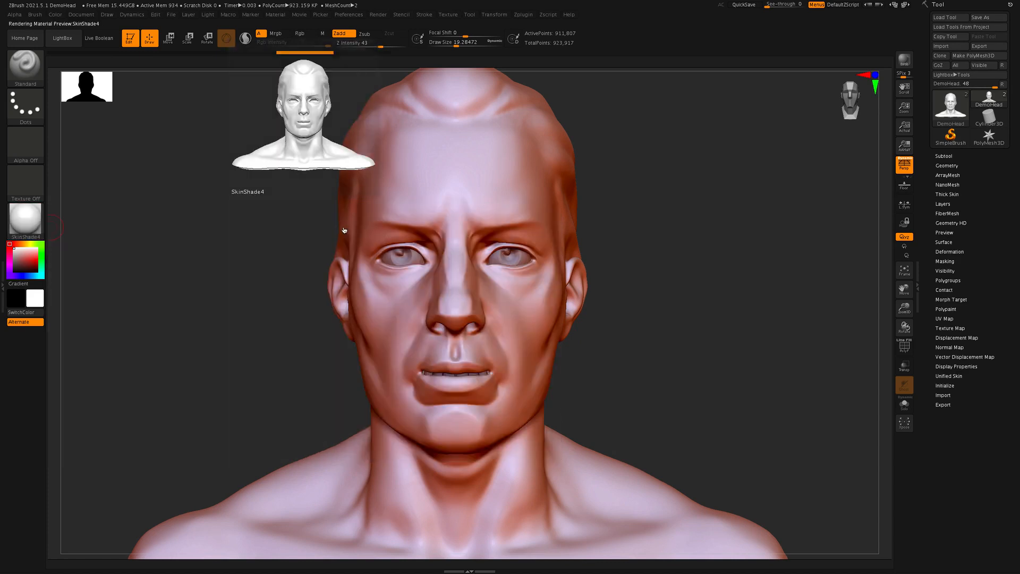
pyautogui.click(31, 219)
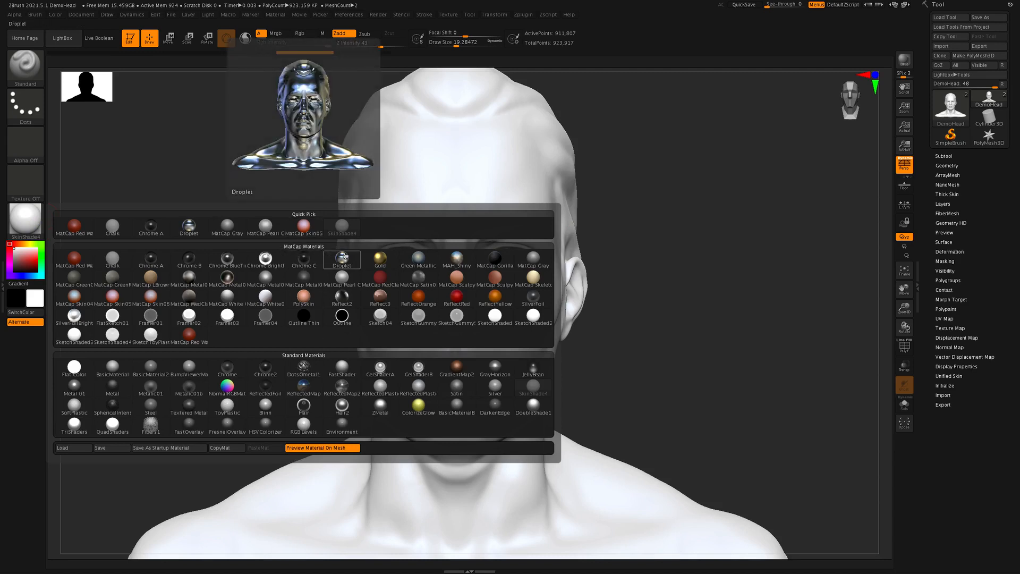
pyautogui.moveTo(418, 259)
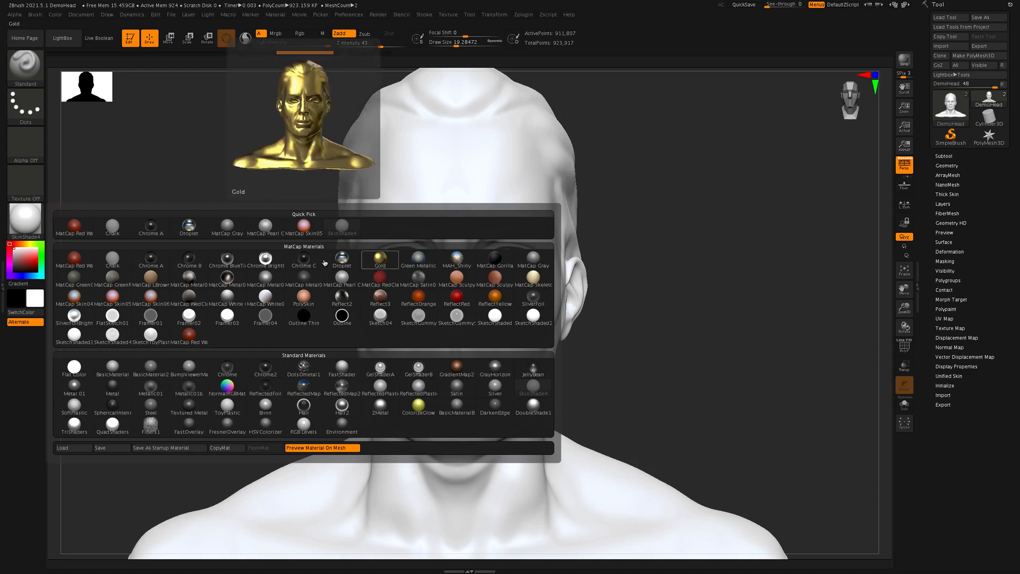
pyautogui.moveTo(388, 294)
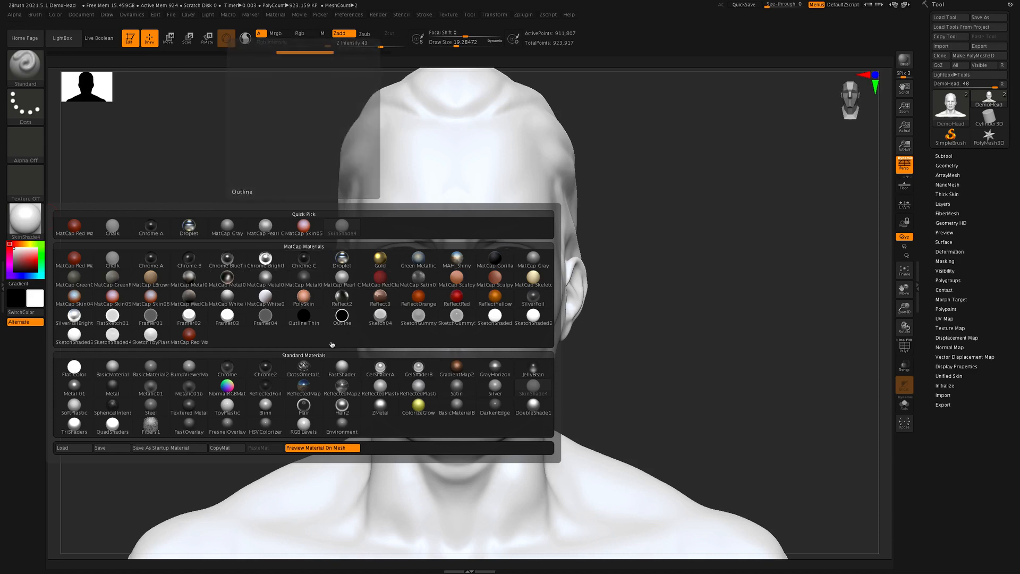
pyautogui.click(208, 15)
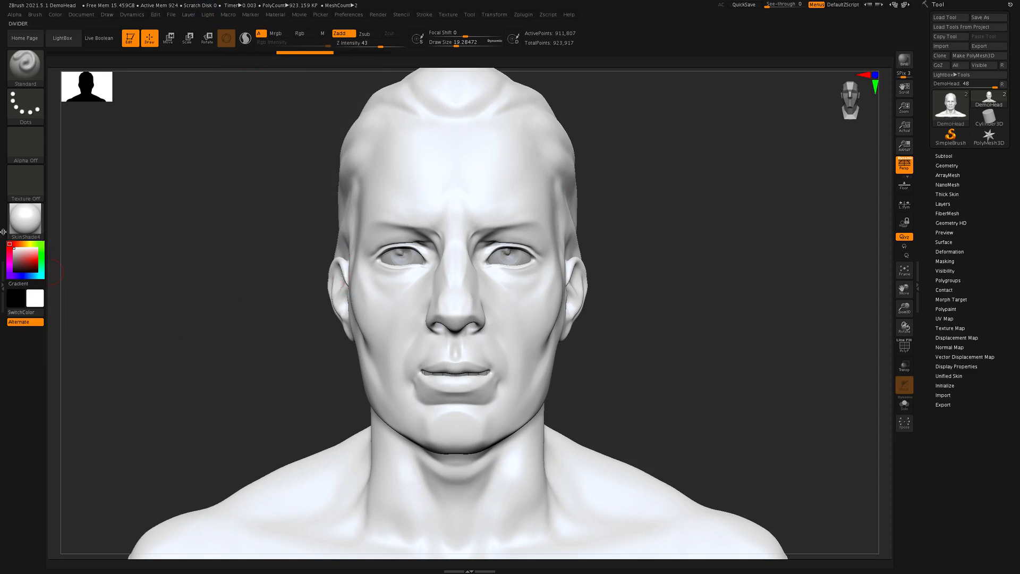
# Paint mirrored freehand red strokes over the face, neck and collarbones with Rgb on and Zadd off.
pyautogui.moveTo(26, 253); pyautogui.dragTo(28, 257)
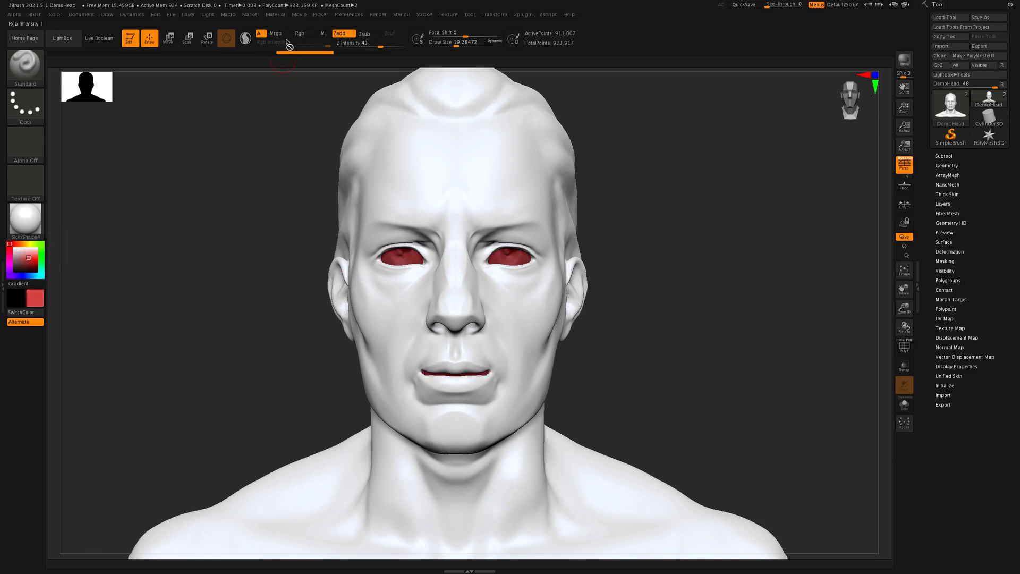
pyautogui.click(306, 35)
pyautogui.click(340, 34)
pyautogui.moveTo(454, 173)
pyautogui.mouseDown()
pyautogui.moveTo(504, 171)
pyautogui.moveTo(497, 143)
pyautogui.moveTo(526, 189)
pyautogui.moveTo(551, 304)
pyautogui.moveTo(526, 400)
pyautogui.moveTo(553, 478)
pyautogui.moveTo(611, 516)
pyautogui.moveTo(448, 474)
pyautogui.moveTo(385, 313)
pyautogui.moveTo(409, 218)
pyautogui.moveTo(414, 128)
pyautogui.moveTo(368, 108)
pyautogui.moveTo(404, 98)
pyautogui.moveTo(348, 212)
pyautogui.moveTo(366, 303)
pyautogui.moveTo(551, 453)
pyautogui.mouseUp()
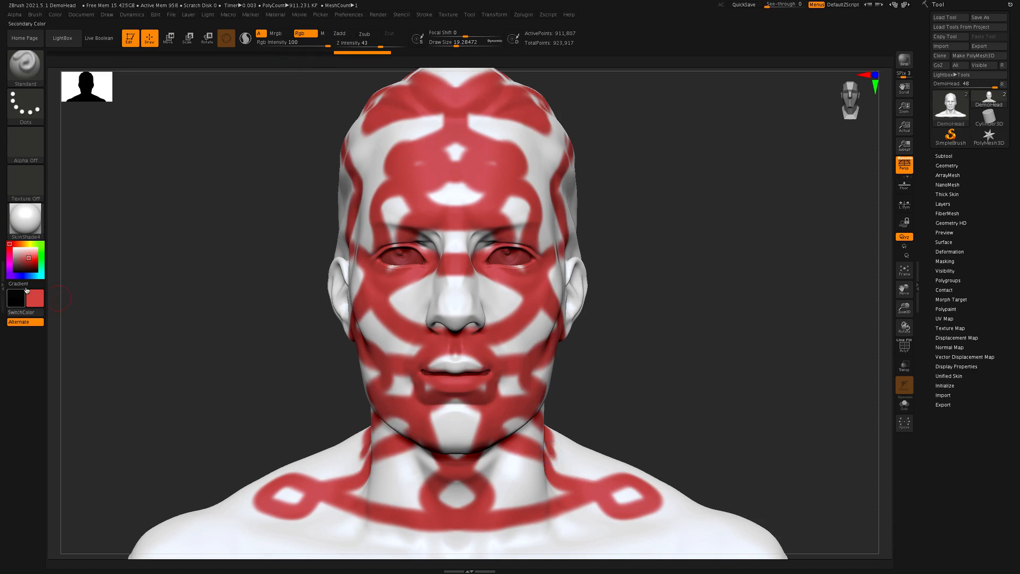
# Pick a bright green and paint mirrored freehand strokes over the red ones on the face, neck and collarbones.
pyautogui.moveTo(37, 253); pyautogui.dragTo(42, 243)
pyautogui.moveTo(384, 309)
pyautogui.mouseDown()
pyautogui.moveTo(441, 239)
pyautogui.moveTo(452, 143)
pyautogui.moveTo(404, 127)
pyautogui.moveTo(439, 263)
pyautogui.moveTo(452, 463)
pyautogui.moveTo(318, 505)
pyautogui.moveTo(403, 478)
pyautogui.moveTo(451, 335)
pyautogui.moveTo(510, 223)
pyautogui.moveTo(563, 276)
pyautogui.moveTo(494, 167)
pyautogui.mouseUp()
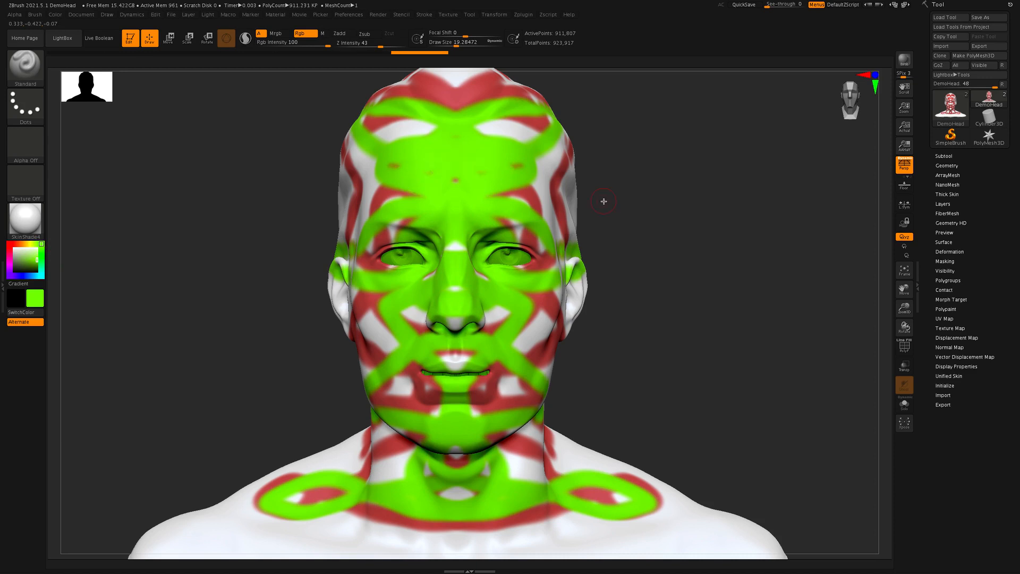
# Undo all the red and green paint strokes and set the main colour back to white.
pyautogui.press('super+z')
pyautogui.press('super+z')
pyautogui.press('super+z')
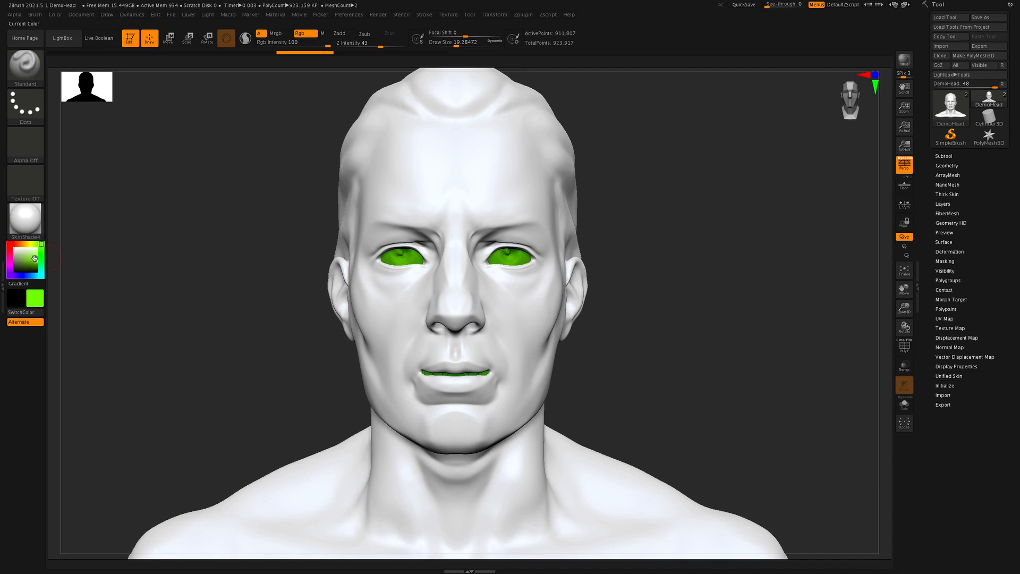
pyautogui.moveTo(20, 253); pyautogui.dragTo(12, 247)
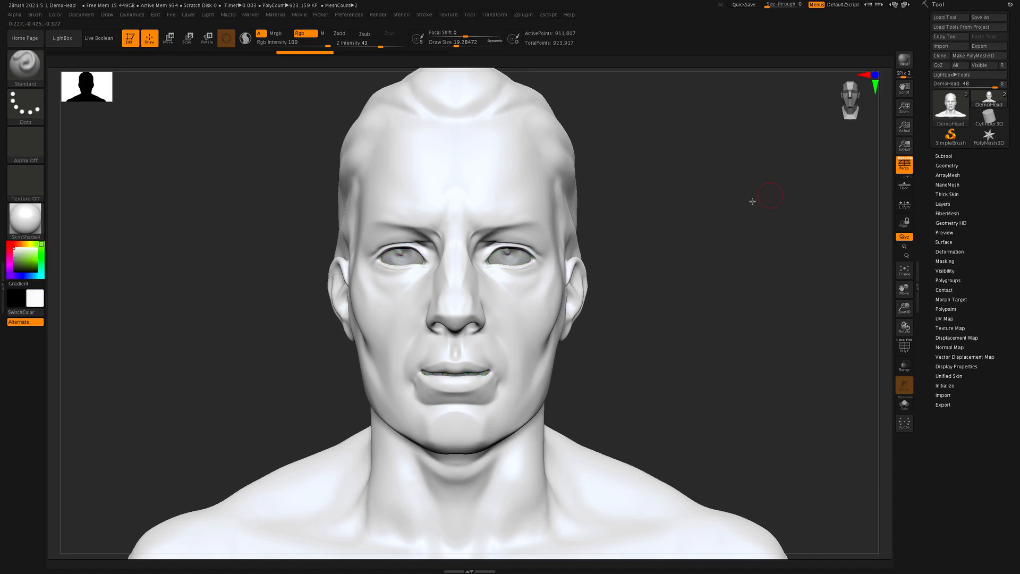
# Fill the whole head object with the white main colour.
pyautogui.click(55, 15)
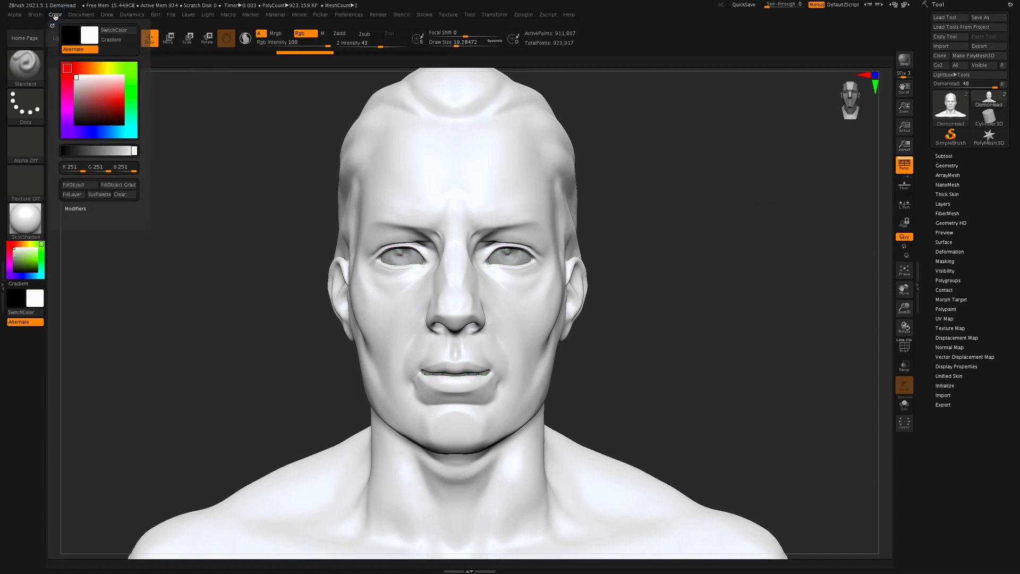
pyautogui.click(73, 185)
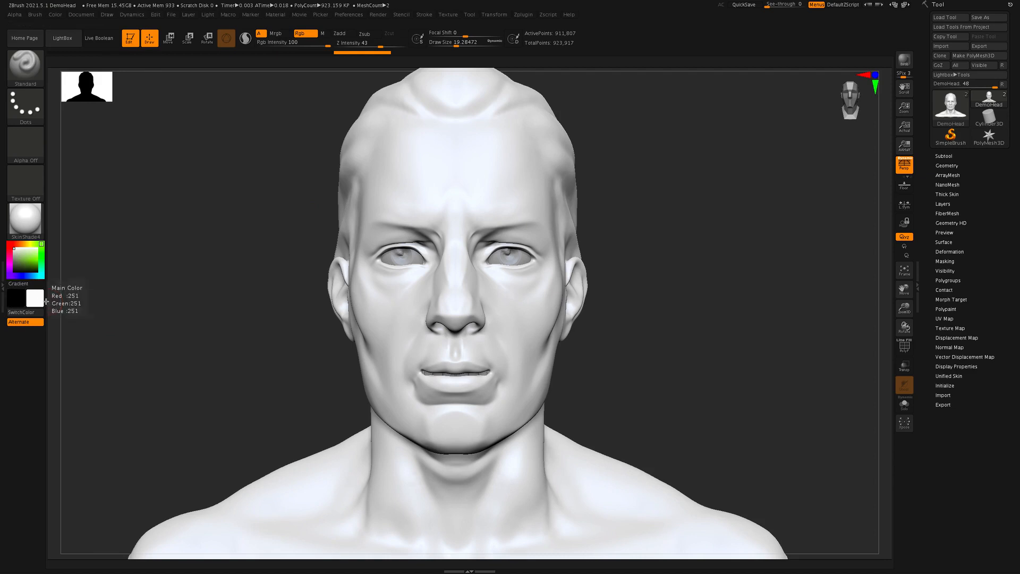
# Look at the secondary colour's picker, then swap the main and secondary colours and swap them back.
pyautogui.click(17, 298)
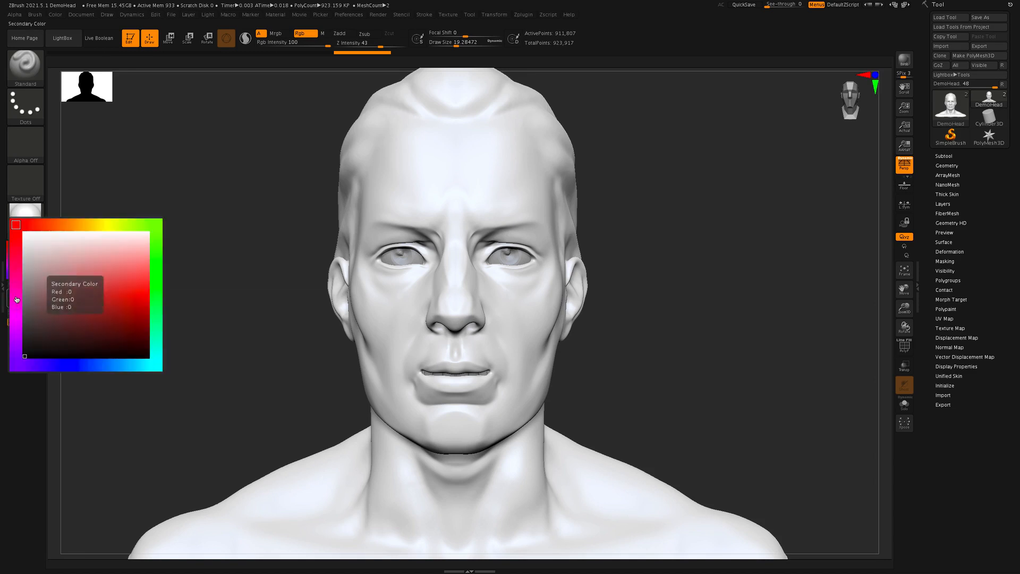
pyautogui.click(35, 298)
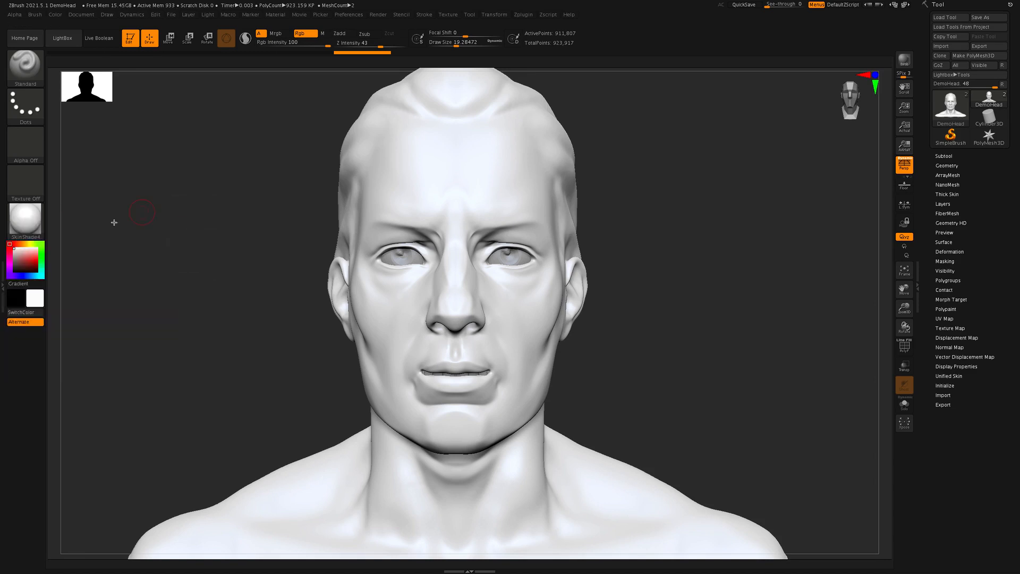
pyautogui.click(28, 313)
pyautogui.click(28, 313)
# Inspect the head in side profile and return to a straight front view showing the whole bust.
pyautogui.moveTo(687, 311); pyautogui.dragTo(664, 314)
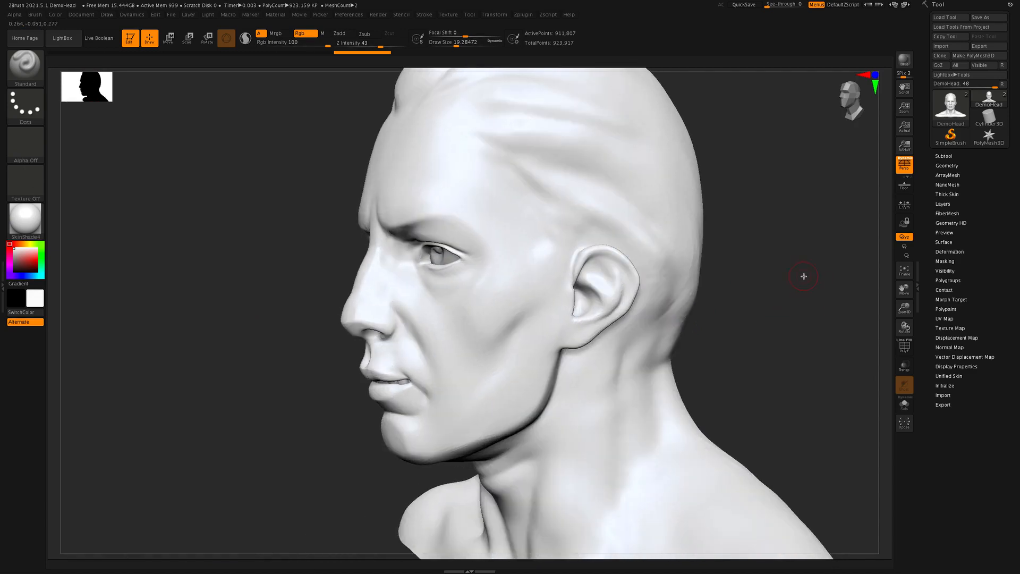
pyautogui.keyDown('alt'); pyautogui.moveTo(810, 259); pyautogui.dragTo(780, 316); pyautogui.keyUp('alt')
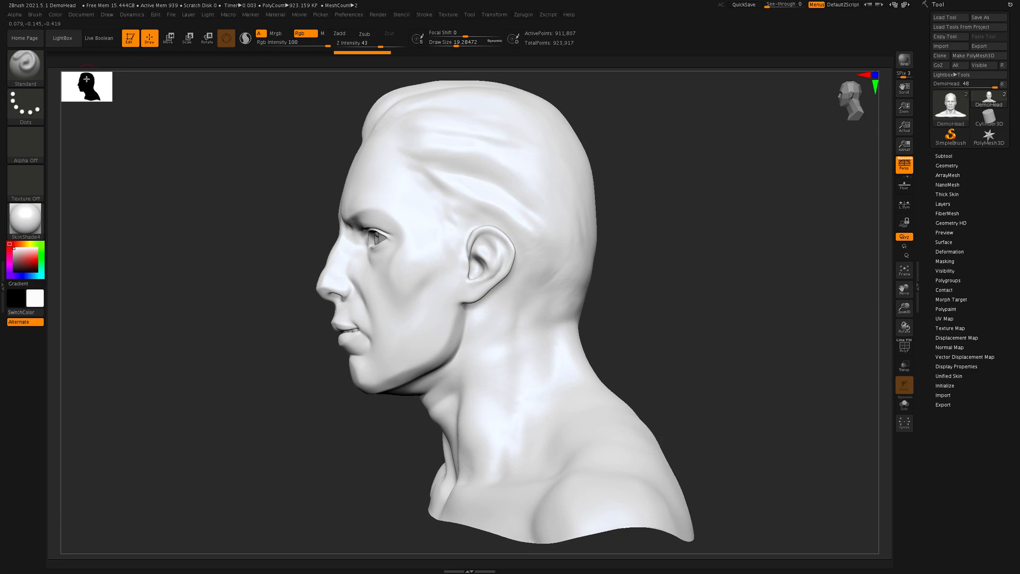
pyautogui.moveTo(277, 276); pyautogui.dragTo(260, 264)
pyautogui.keyDown('shift'); pyautogui.moveTo(284, 267); pyautogui.dragTo(645, 253); pyautogui.keyUp('shift')
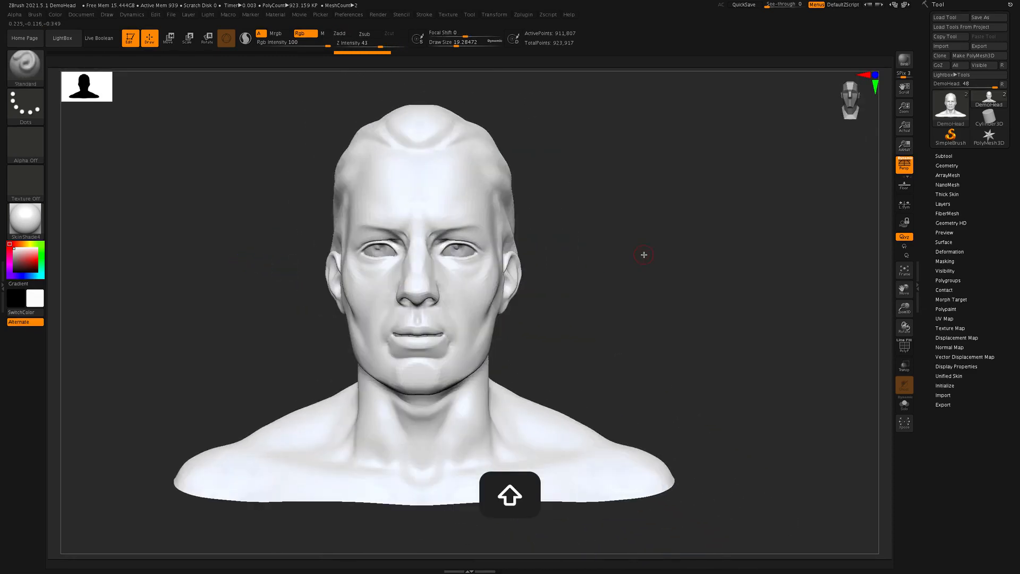